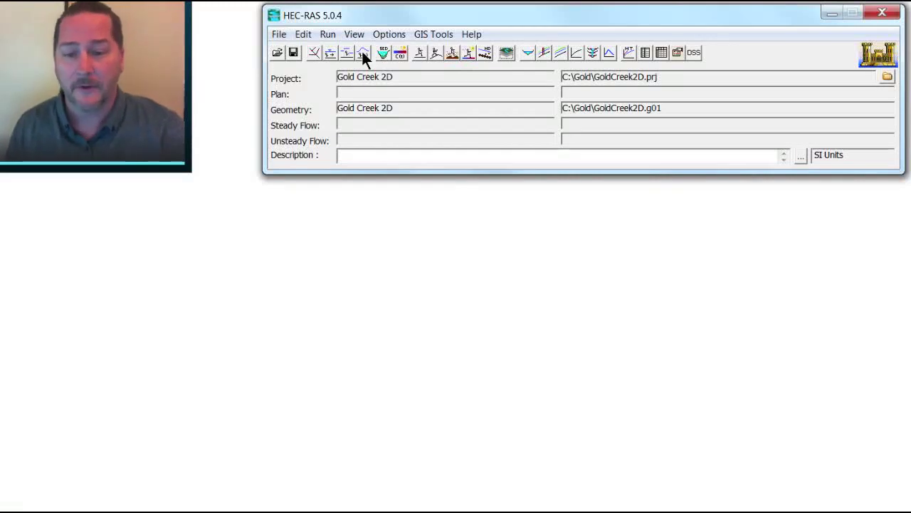
- Open the Unsteady Flow Data editor for Gold Creek 2D and move it right, beside the project window
left_click(363, 52)
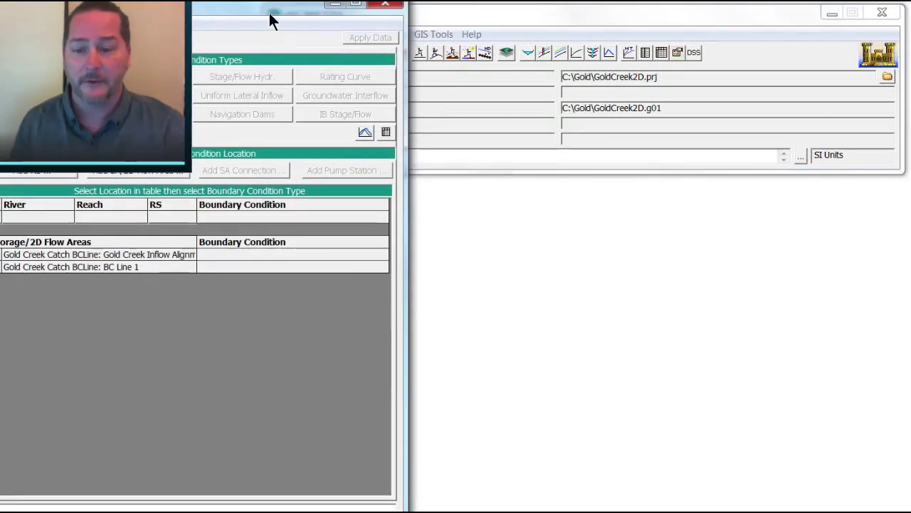
left_click_drag(269, 10, 631, 19)
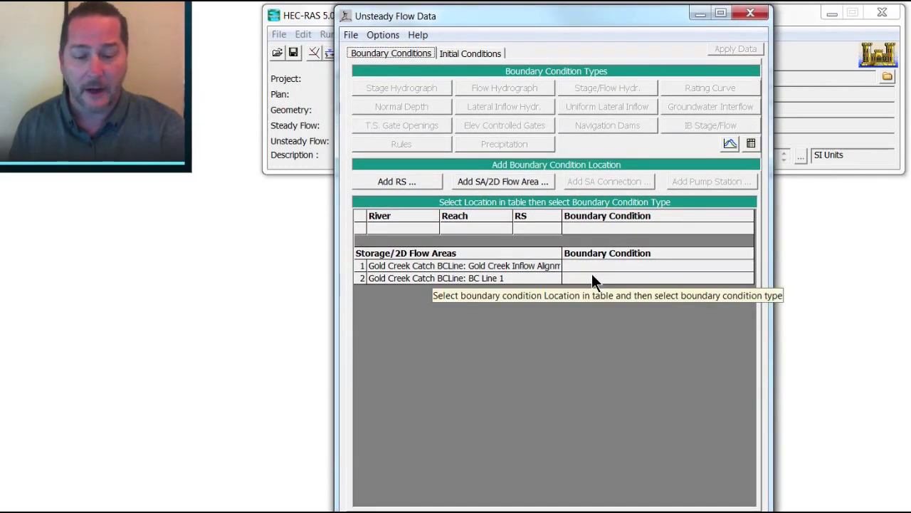
left_click_drag(437, 14, 564, 18)
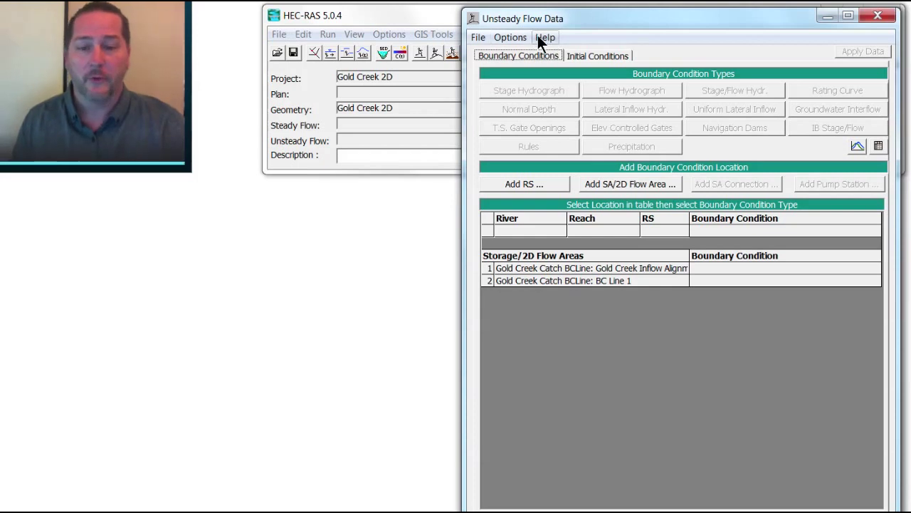
- Open the Gold Creek 2D geometry map and draw a measure line across the downstream outlet
left_click(315, 54)
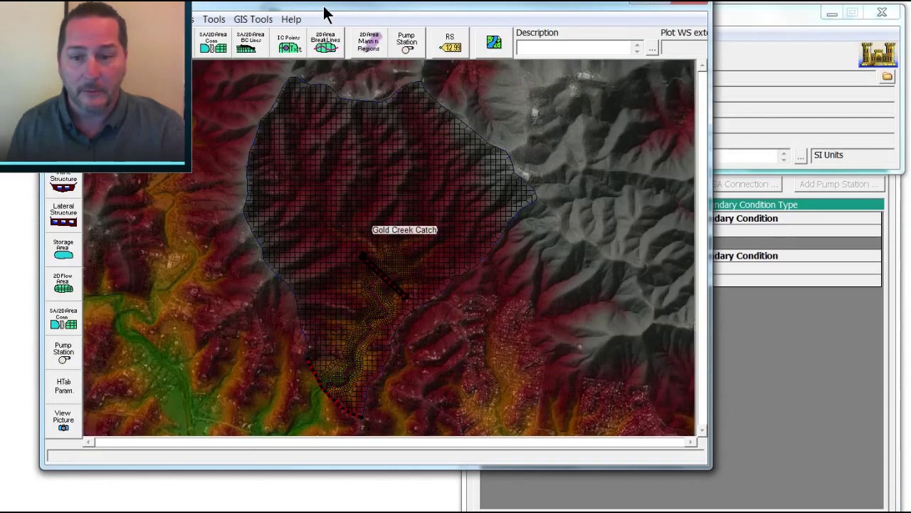
left_click_drag(323, 14, 384, 34)
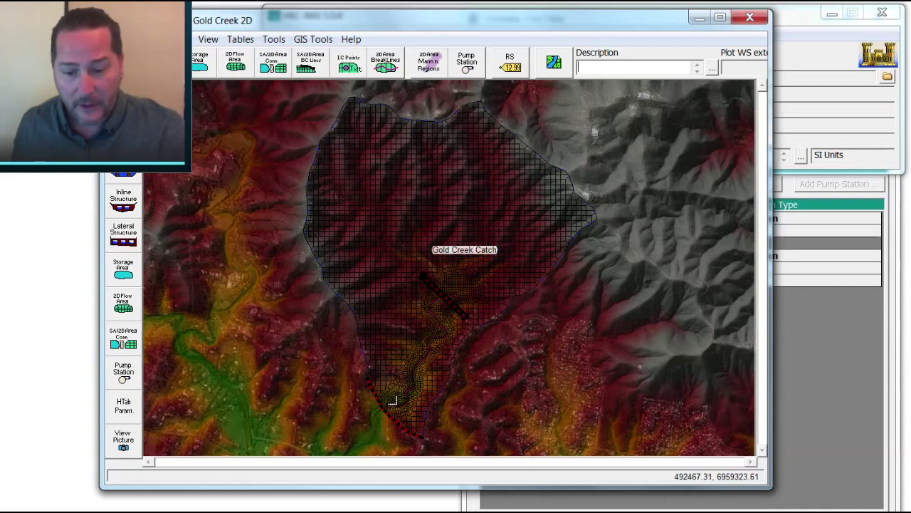
left_click(373, 428)
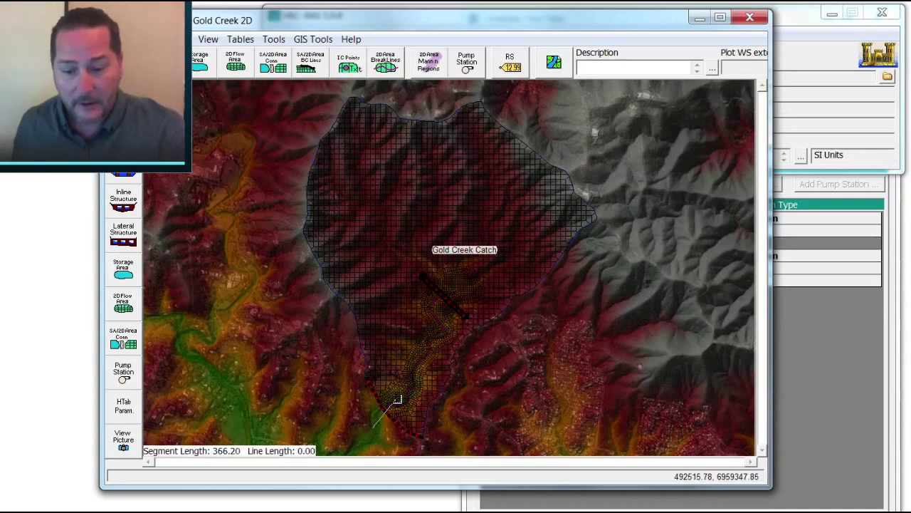
left_click(397, 400)
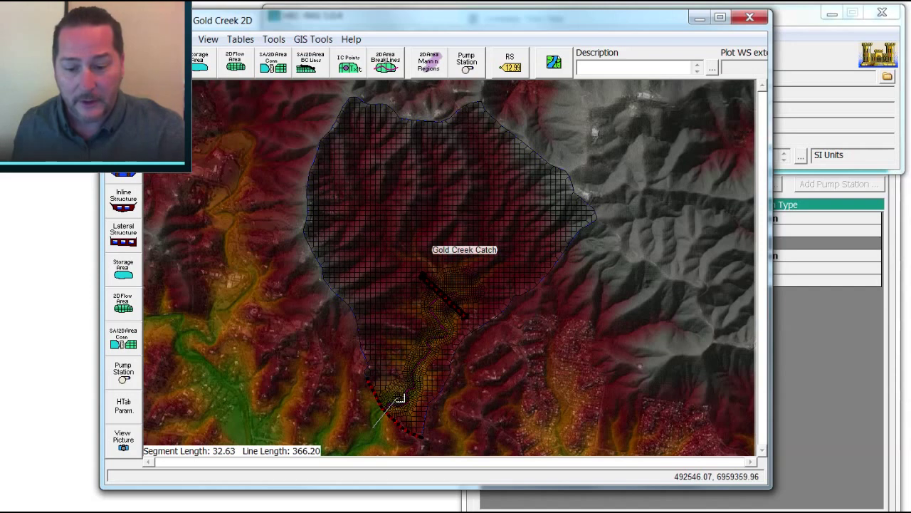
double_click(398, 397)
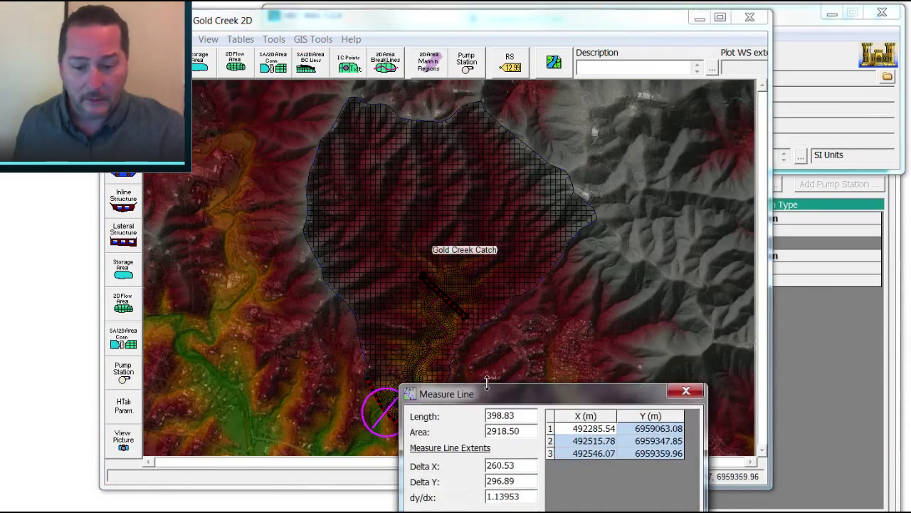
- Plot the outlet's terrain profile, measure a 0.00891 slope, and close the profile windows
left_click(480, 418)
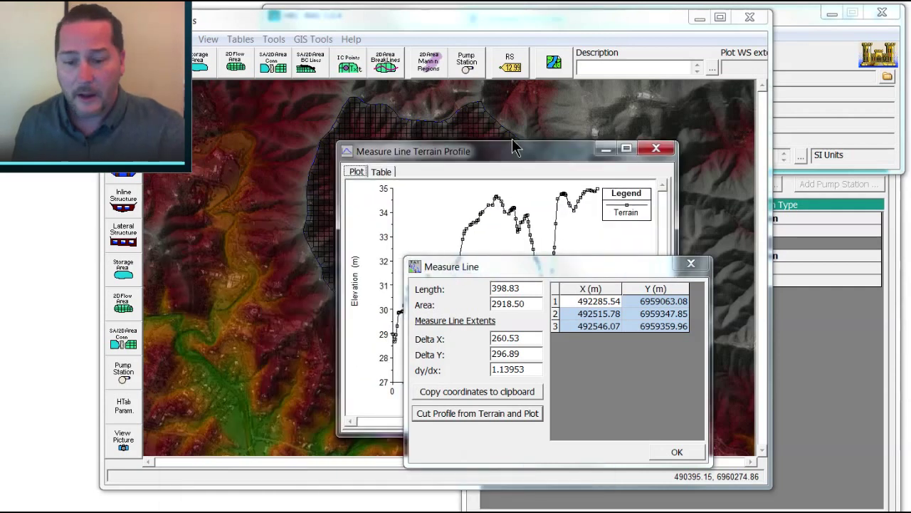
left_click_drag(512, 142, 384, 109)
left_click_drag(507, 276, 623, 260)
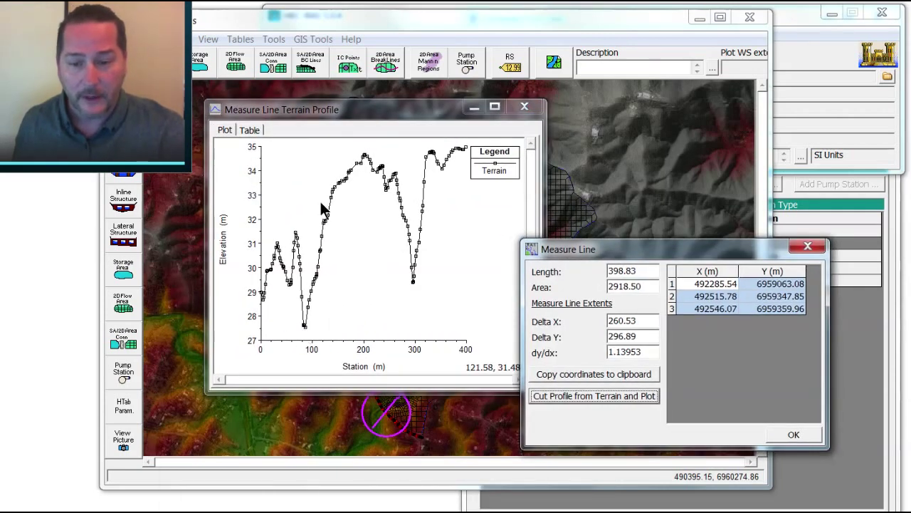
left_click(378, 138)
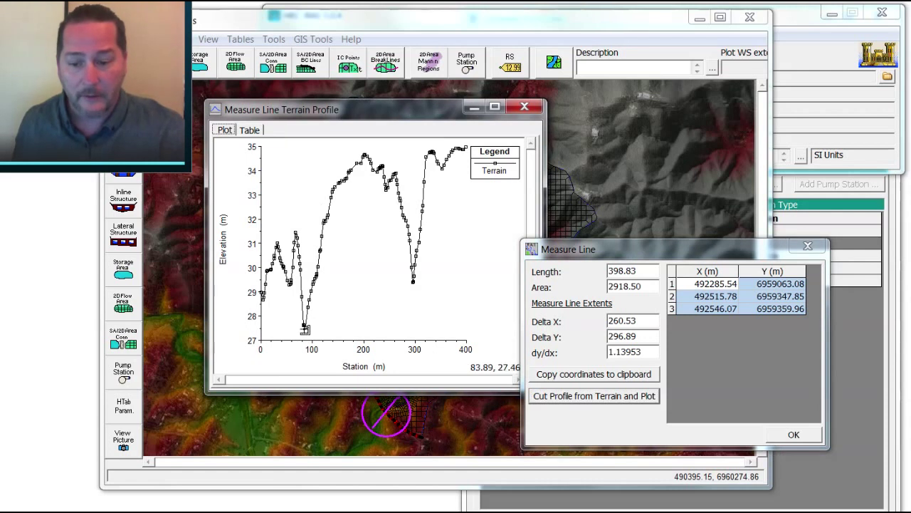
left_click(304, 327)
left_click(413, 283)
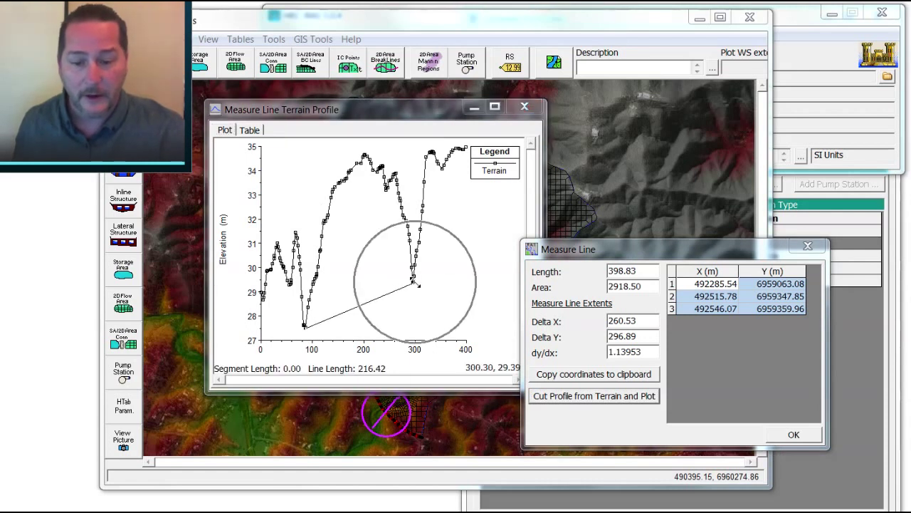
double_click(414, 283)
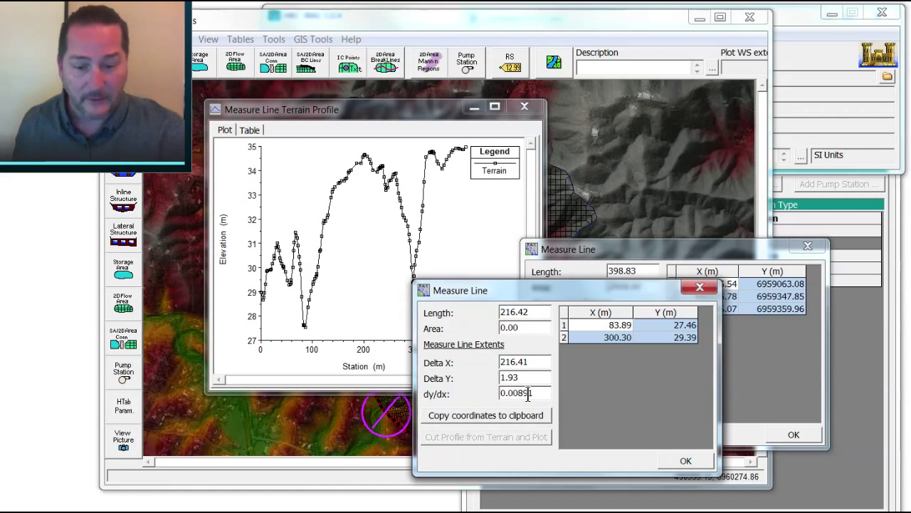
left_click(683, 462)
left_click(525, 106)
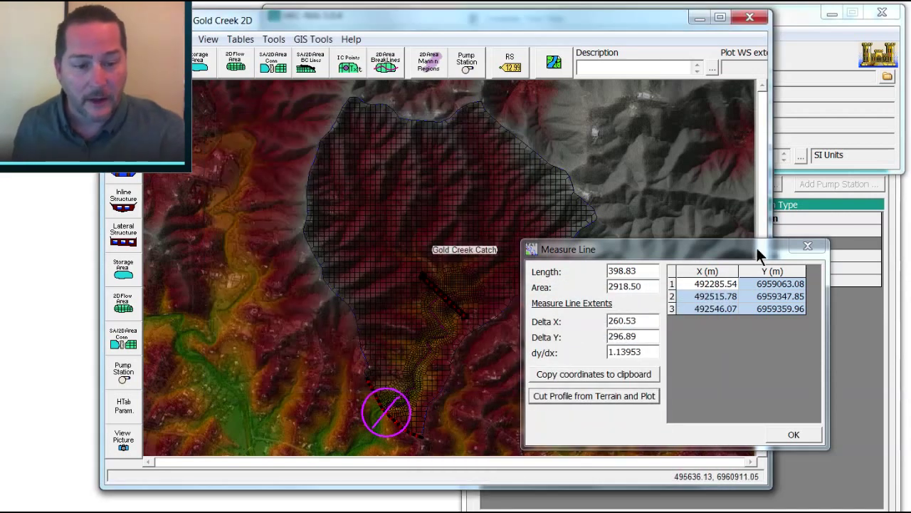
left_click(807, 246)
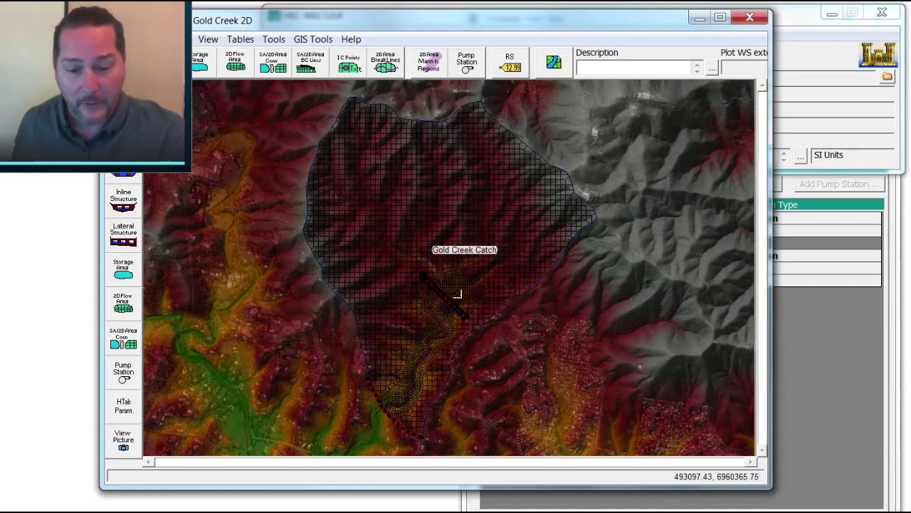
- Cut and measure the terrain profile across the inflow BC line, then close the plot and results
left_click(455, 294)
double_click(434, 301)
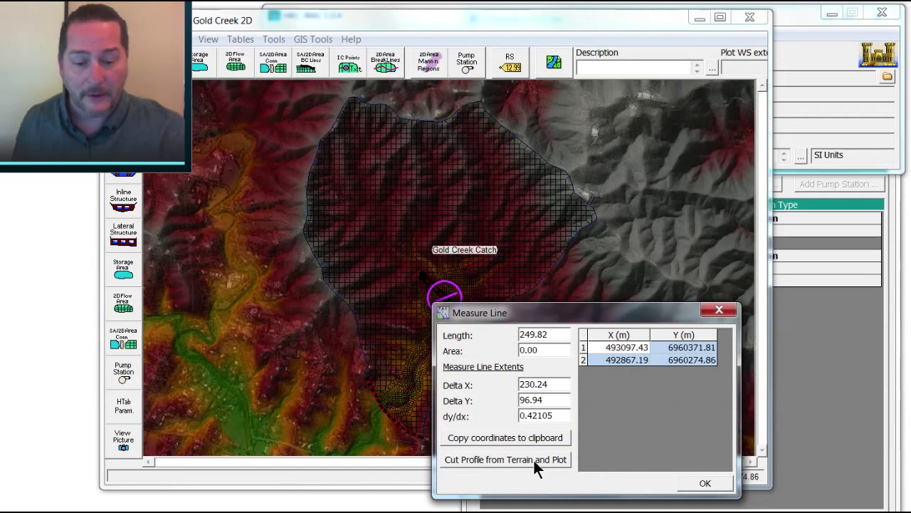
left_click(533, 458)
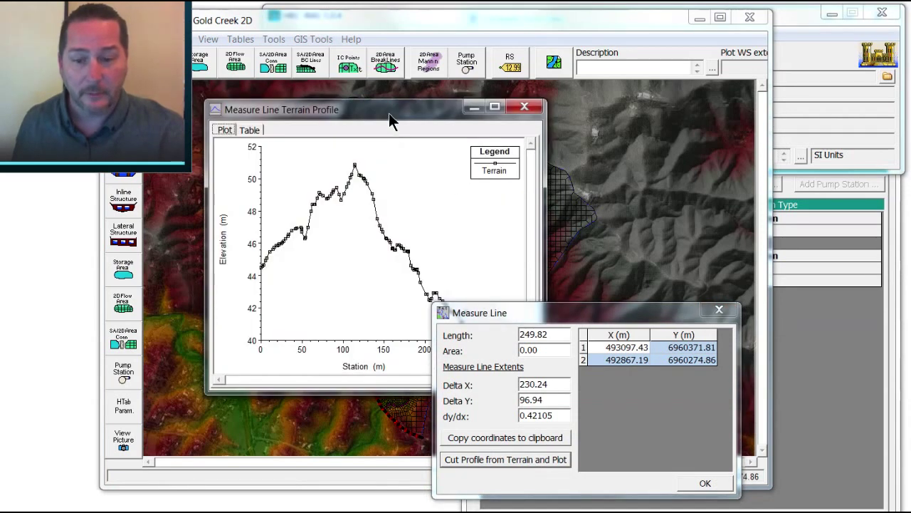
left_click_drag(389, 112, 222, 163)
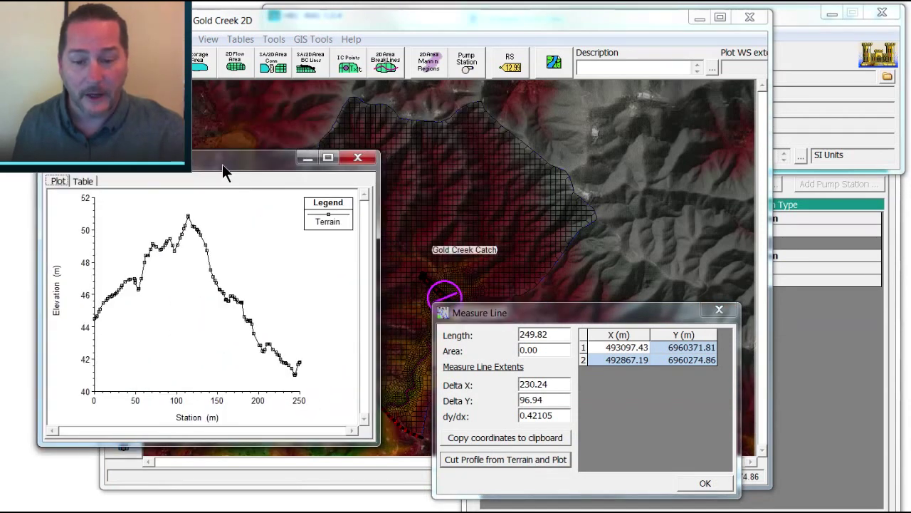
left_click(95, 318)
left_click(296, 374)
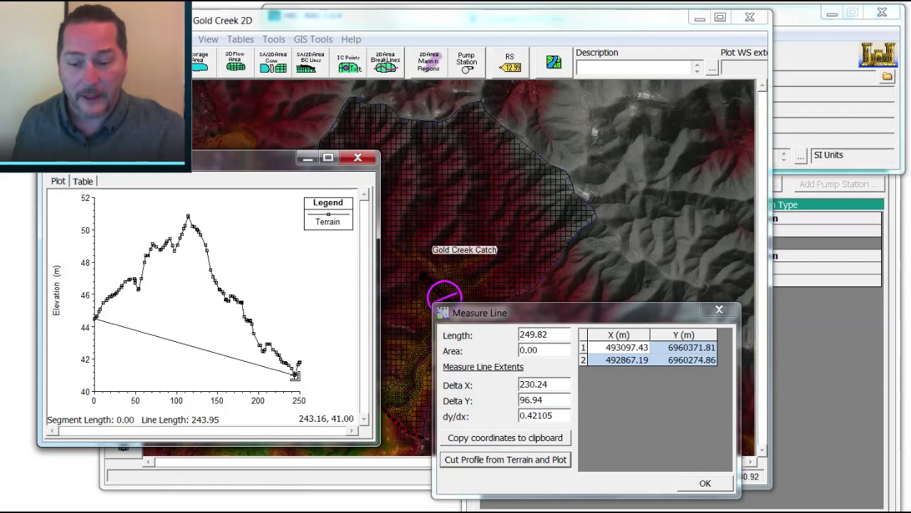
double_click(296, 375)
left_click_drag(373, 382, 363, 232)
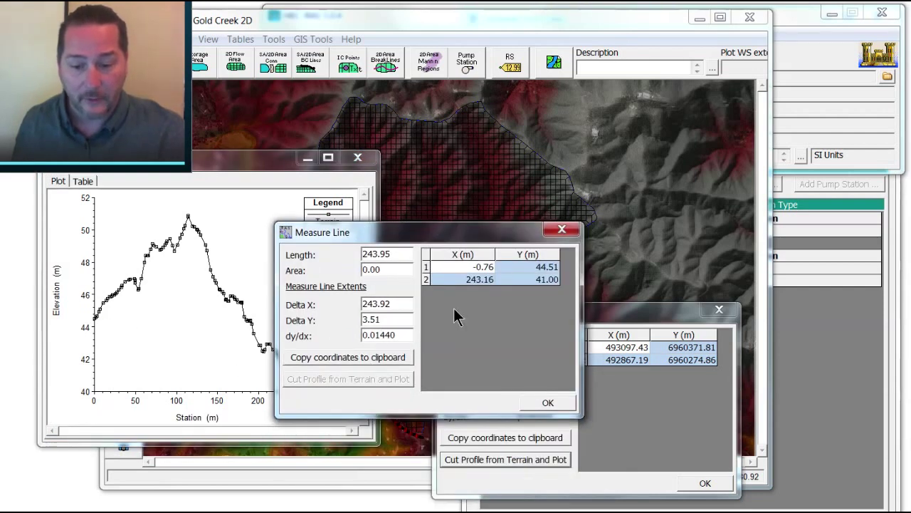
left_click(562, 230)
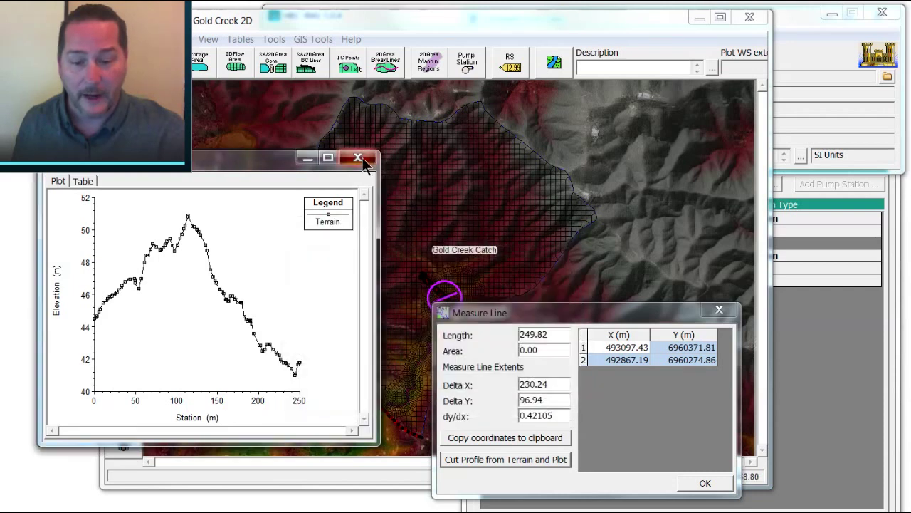
left_click(357, 156)
left_click(719, 310)
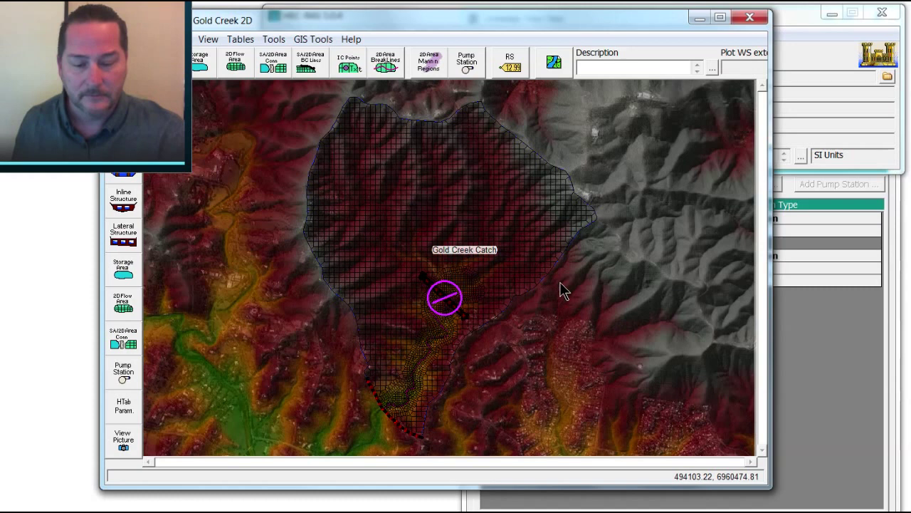
- Give BC Line 1 Normal Depth with 0.01 friction slope; assign a Flow Hydrograph to the inflow alignment
left_click(749, 20)
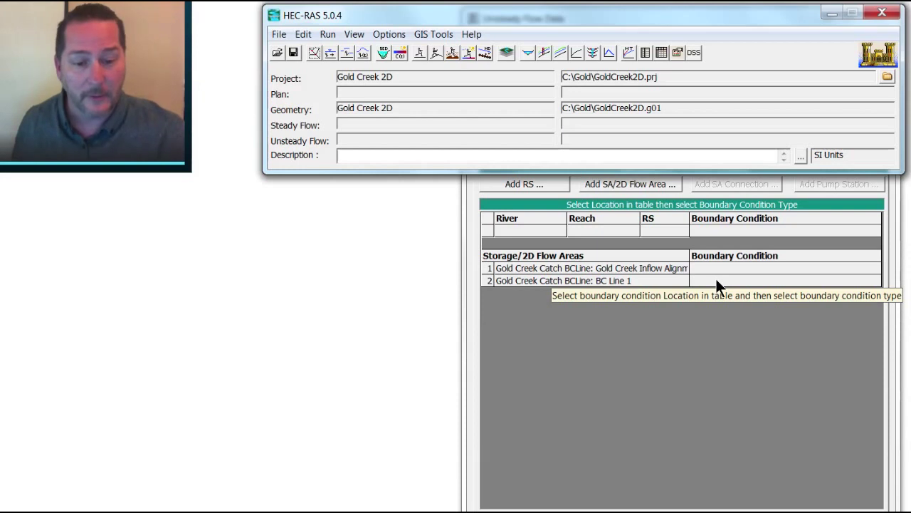
left_click(716, 281)
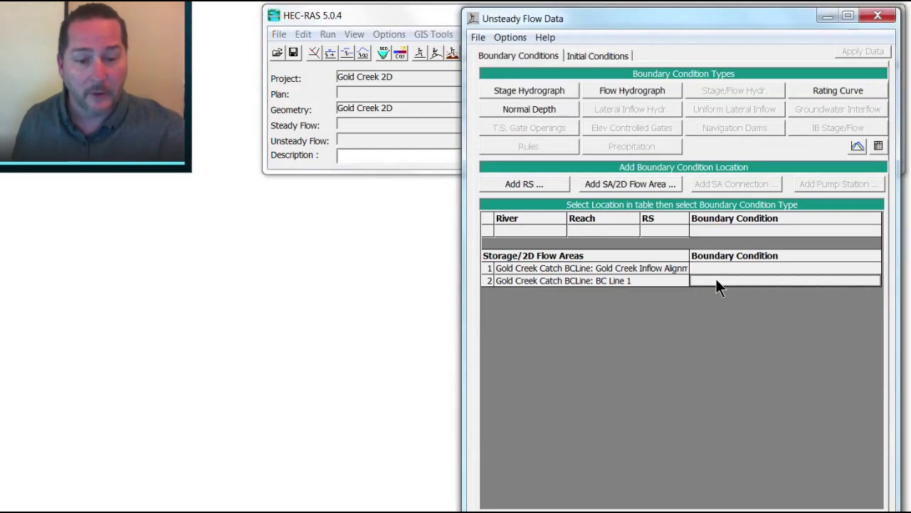
left_click_drag(611, 24, 581, 19)
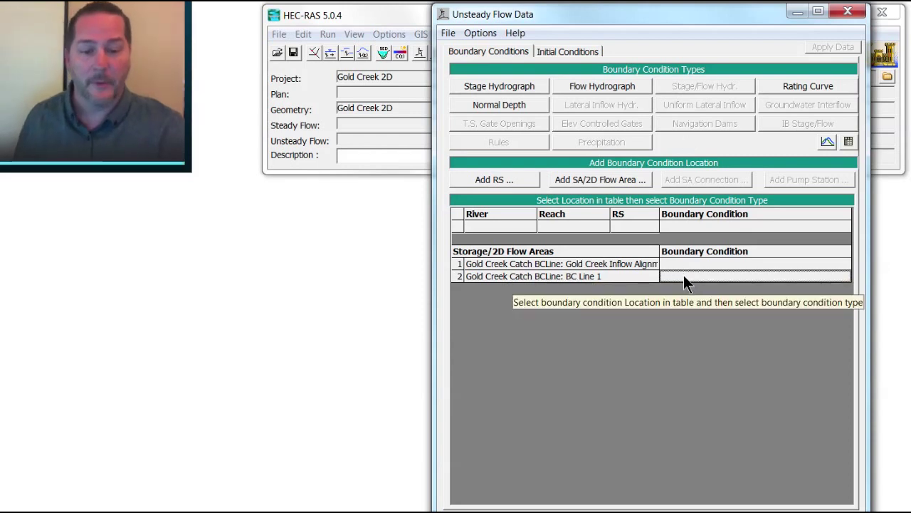
left_click(520, 104)
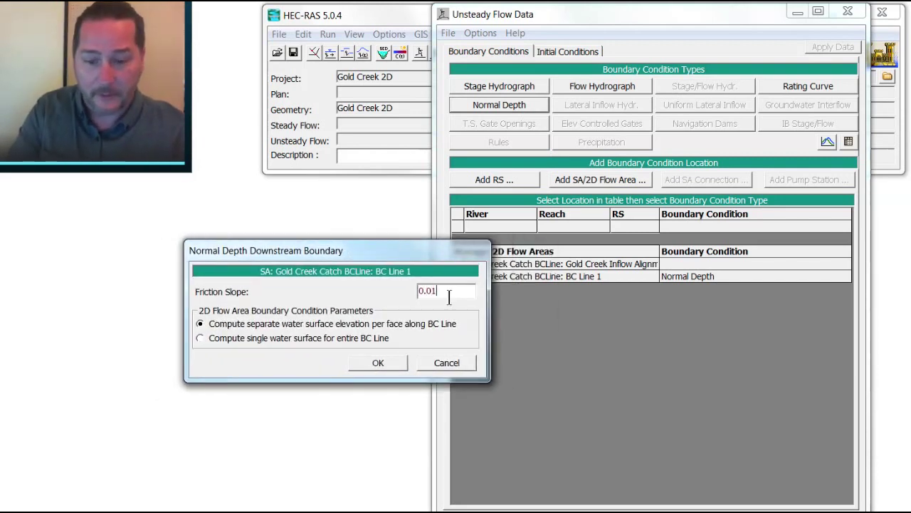
left_click(378, 363)
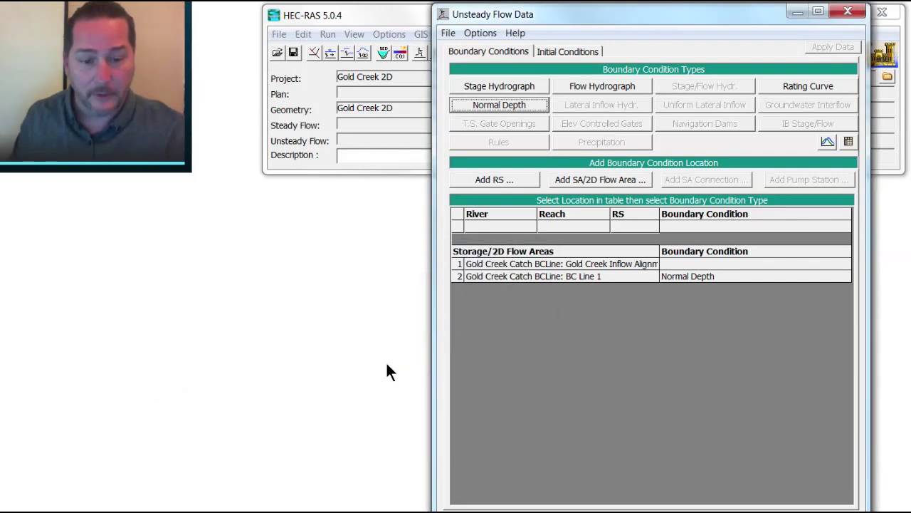
left_click(677, 265)
left_click(580, 85)
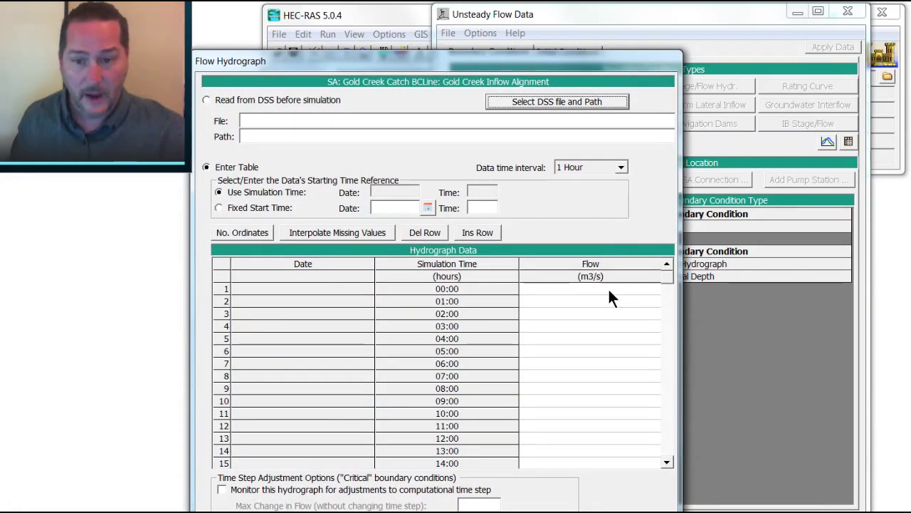
- Enter inflow hydrograph flows of 0 at 00:00 and 01:00 and an EG slope of .015
left_click_drag(399, 61, 423, 18)
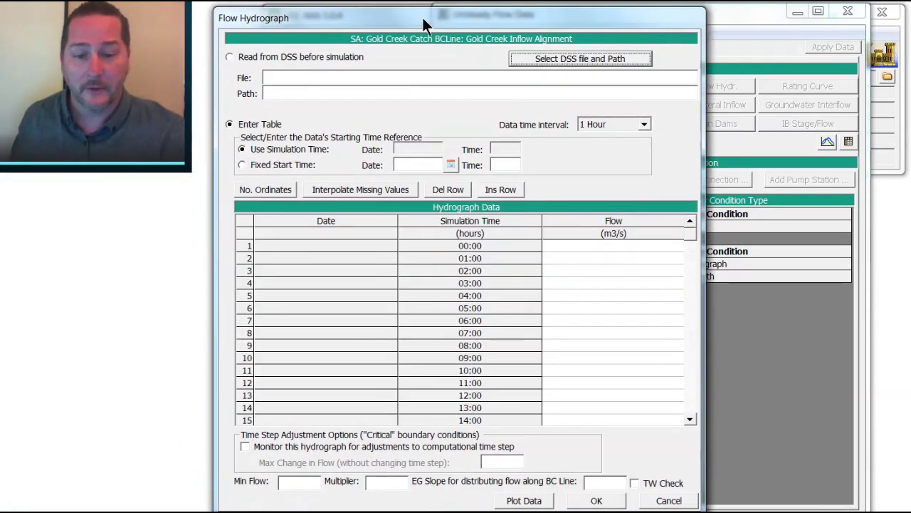
left_click(599, 242)
type("0")
left_click(605, 257)
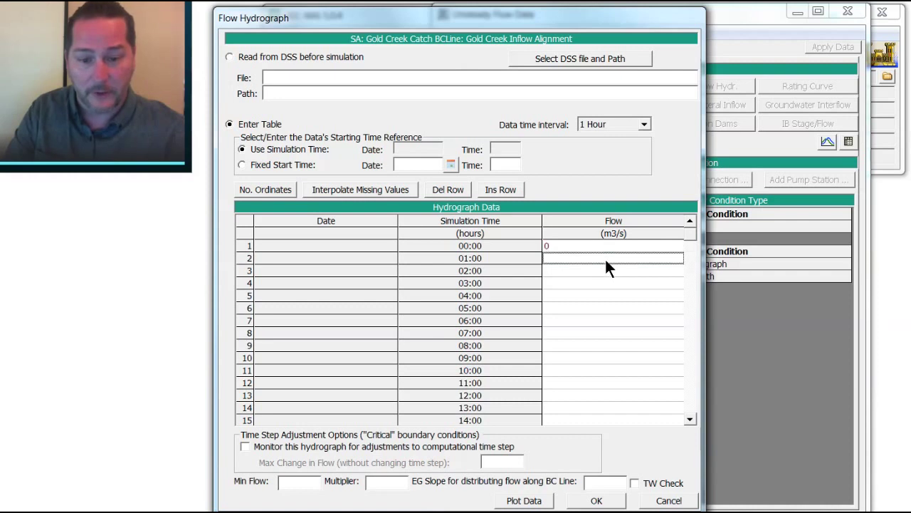
type("0")
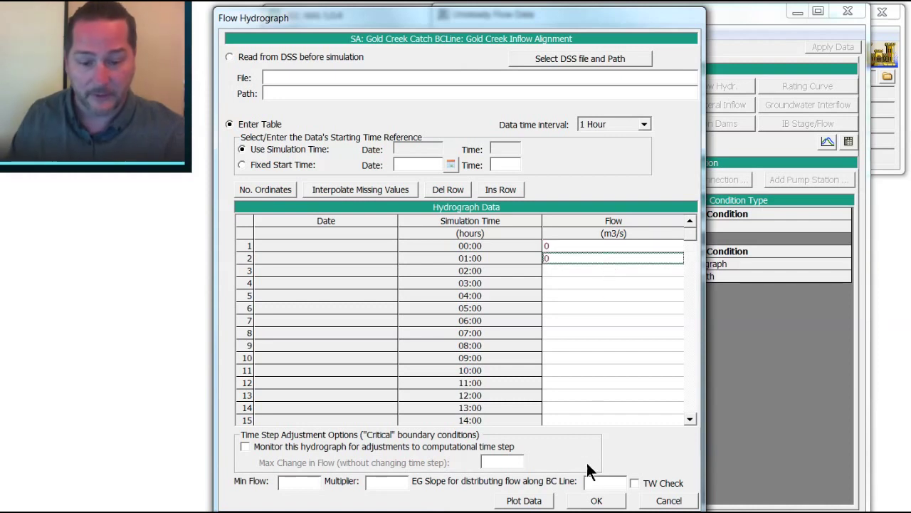
left_click(595, 481)
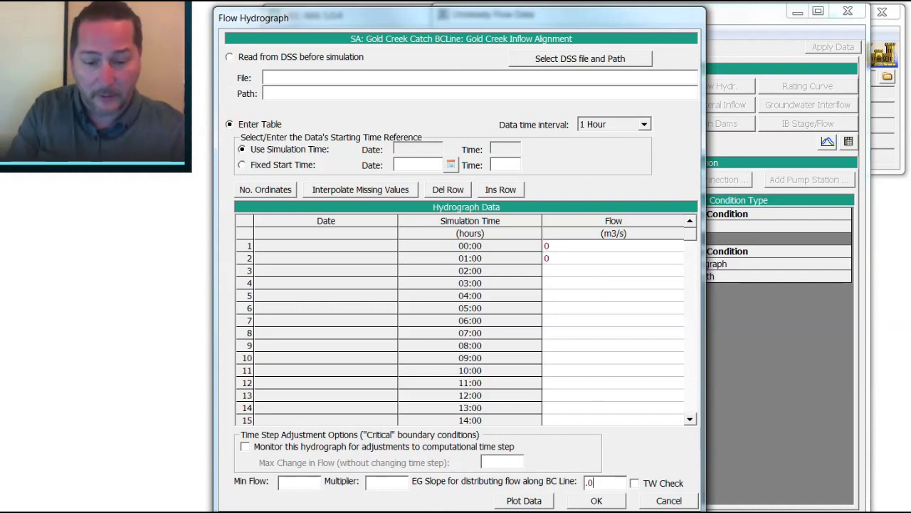
type(".015")
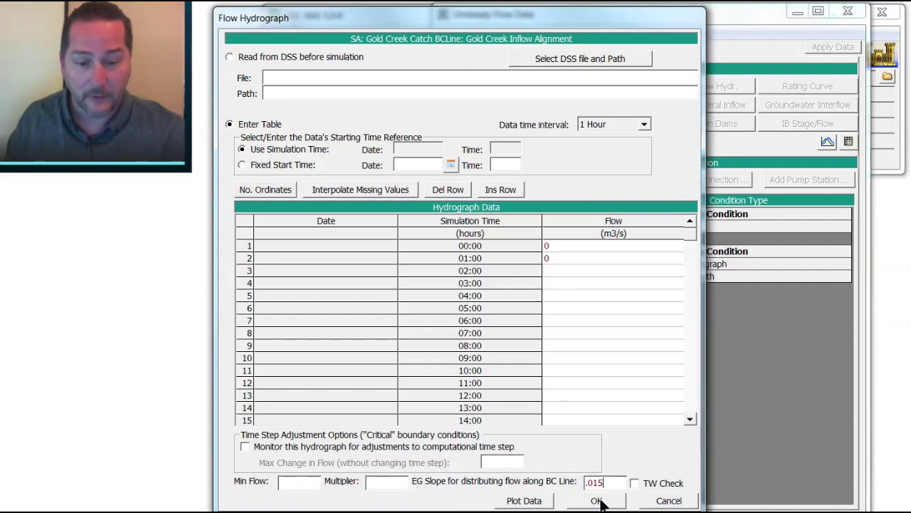
- Accept the inflow hydrograph and add Gold Creek Catch as an SA/2D flow area boundary location
left_click(597, 500)
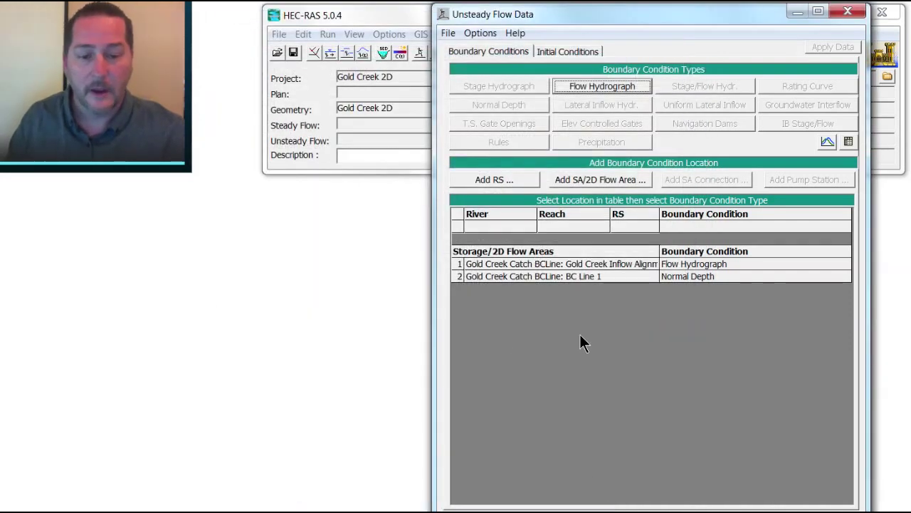
left_click(582, 180)
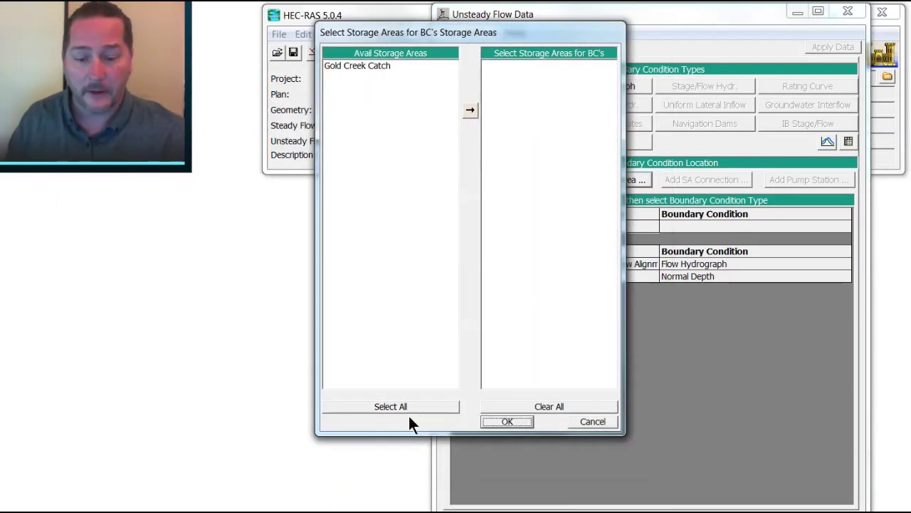
left_click(410, 406)
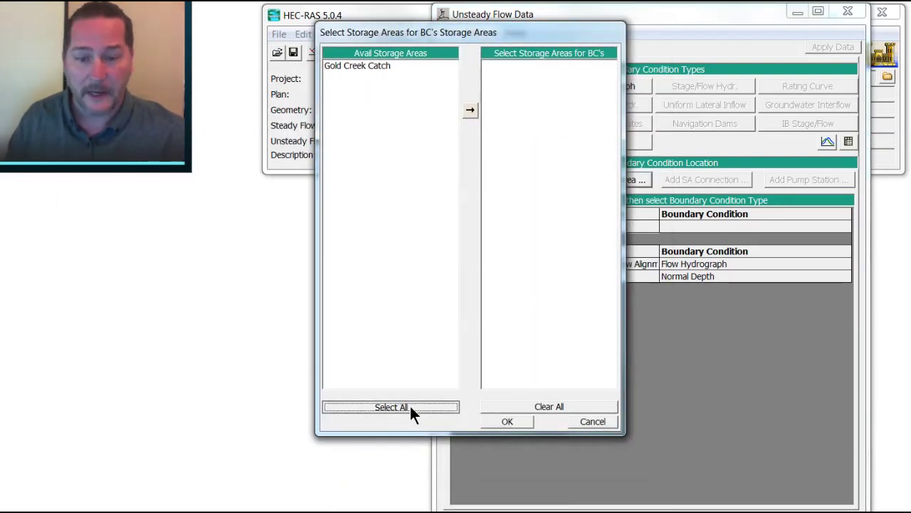
left_click(504, 422)
- Make Gold Creek Catch a Precipitation Hydrograph boundary and move its editor to the right
left_click(672, 261)
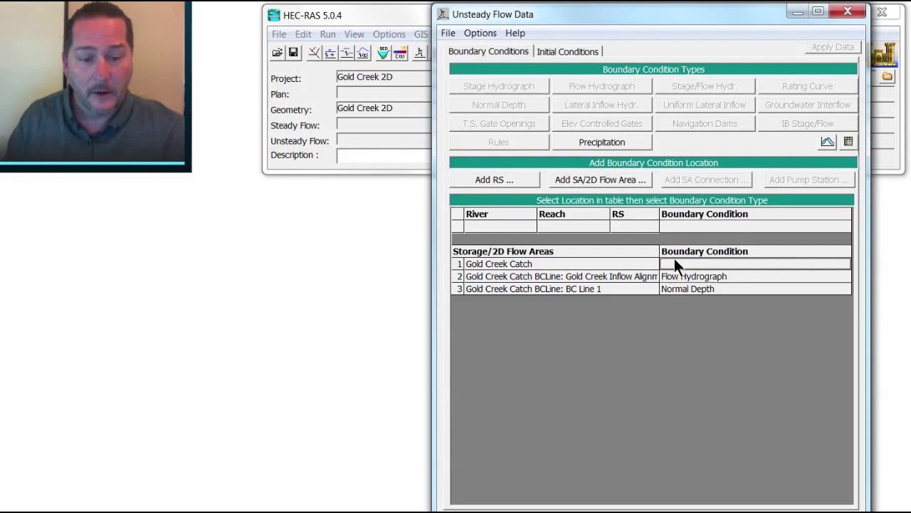
left_click(618, 141)
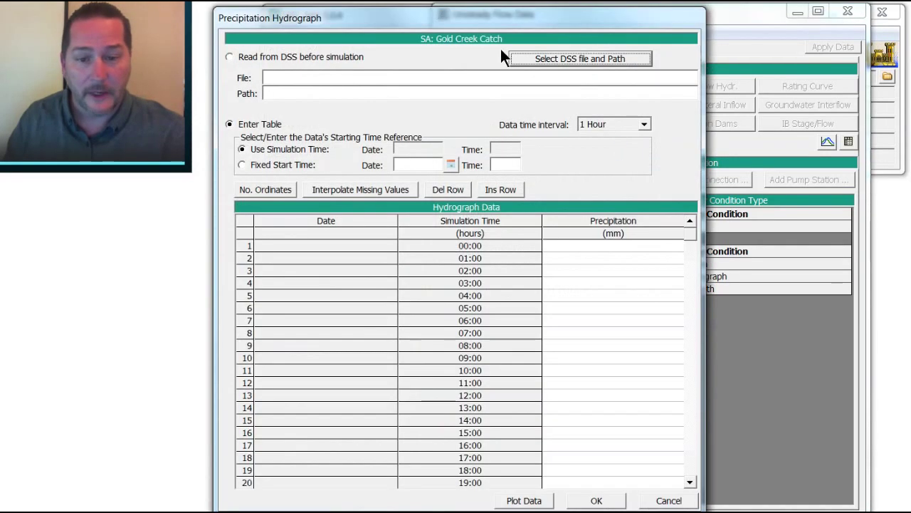
left_click_drag(459, 11, 656, 23)
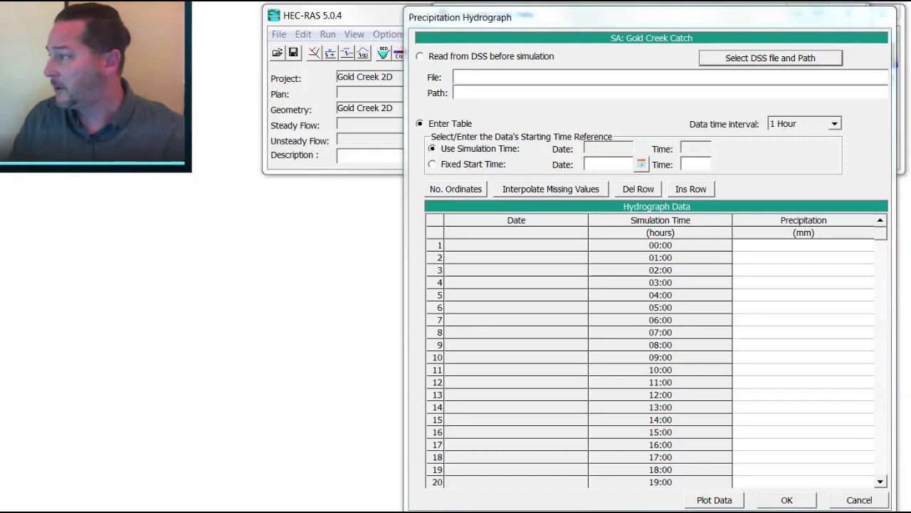
- Select the whole Gold Creek IFD rainfall depth table, 1 min to 168 hour, then return to HEC-RAS
key("alt+Tab")
left_click_drag(193, 83, 341, 39)
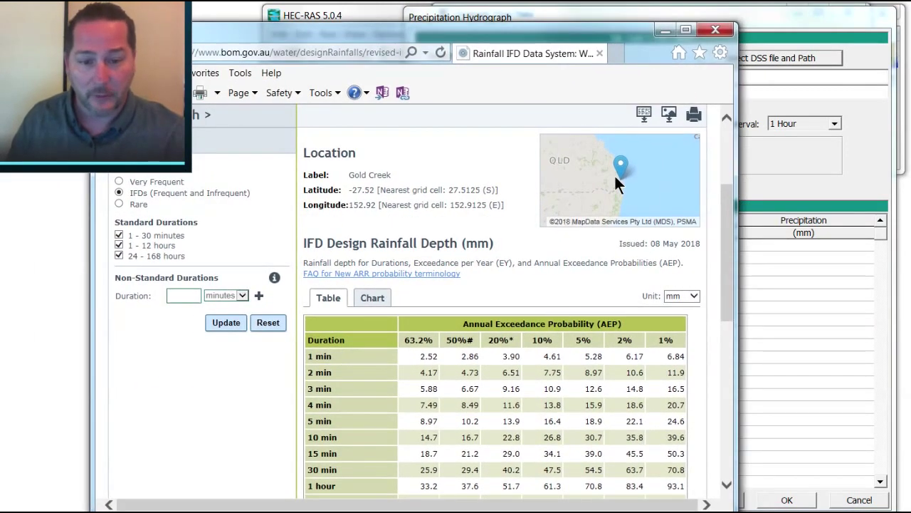
left_click_drag(723, 242, 731, 308)
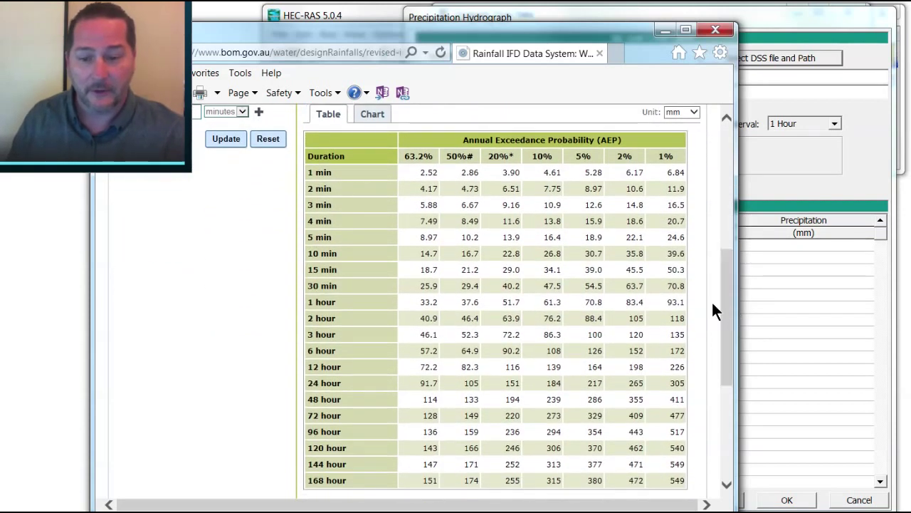
left_click_drag(363, 142, 680, 474)
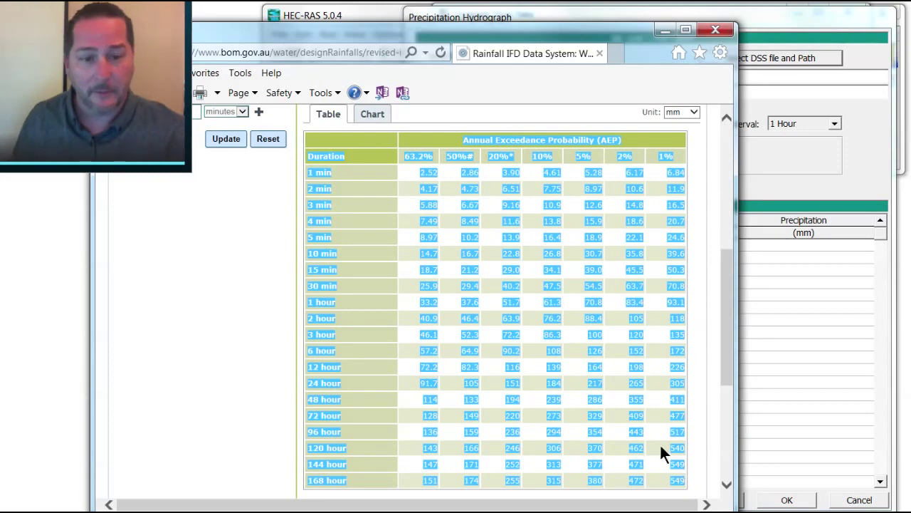
left_click(563, 17)
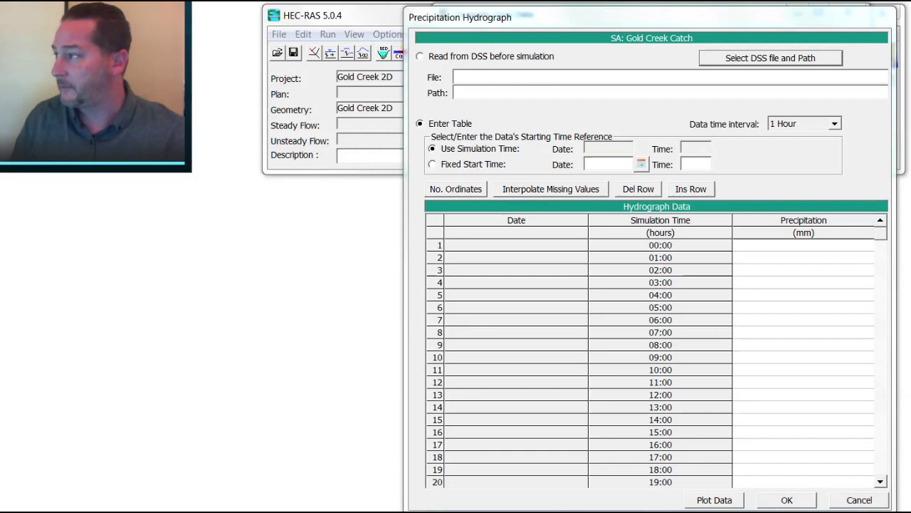
- Paste the BOM IFD table into cell A26 of the storm generator's BOM IFD sheet
key("alt+Tab")
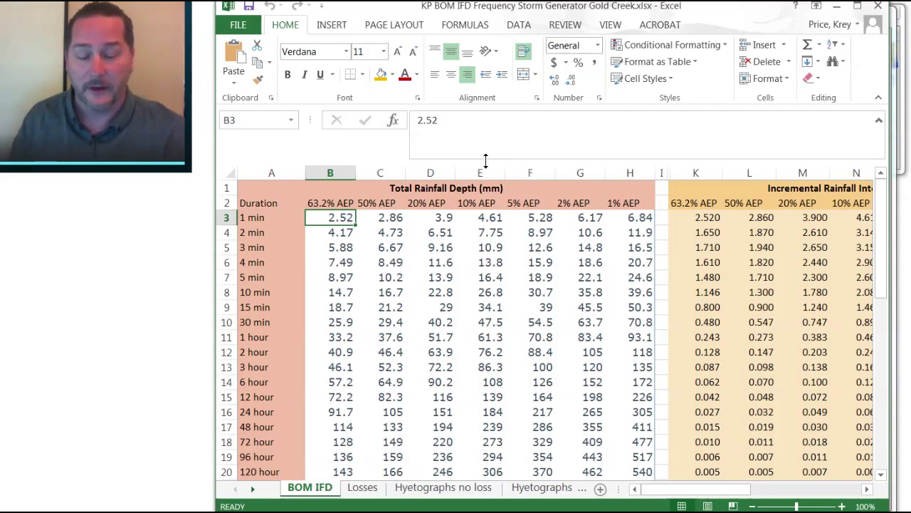
scroll(427, 306, "down", 5)
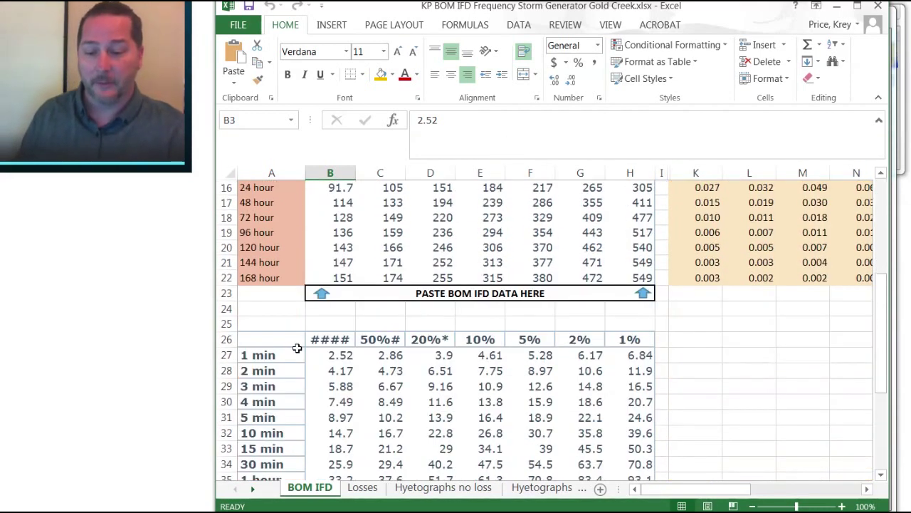
left_click(271, 341)
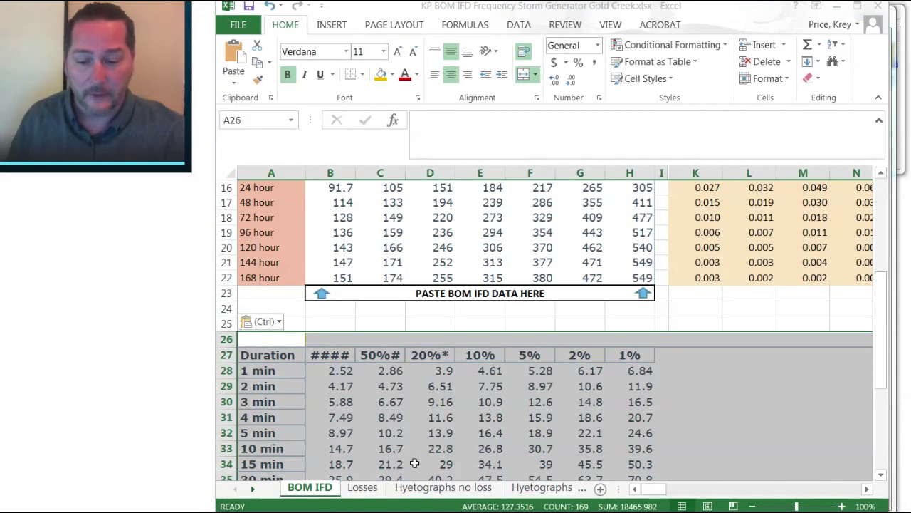
- Copy the 1% AEP no-loss rainfall column from the 1-Hour Storm sheet
scroll(457, 387, "up", 5)
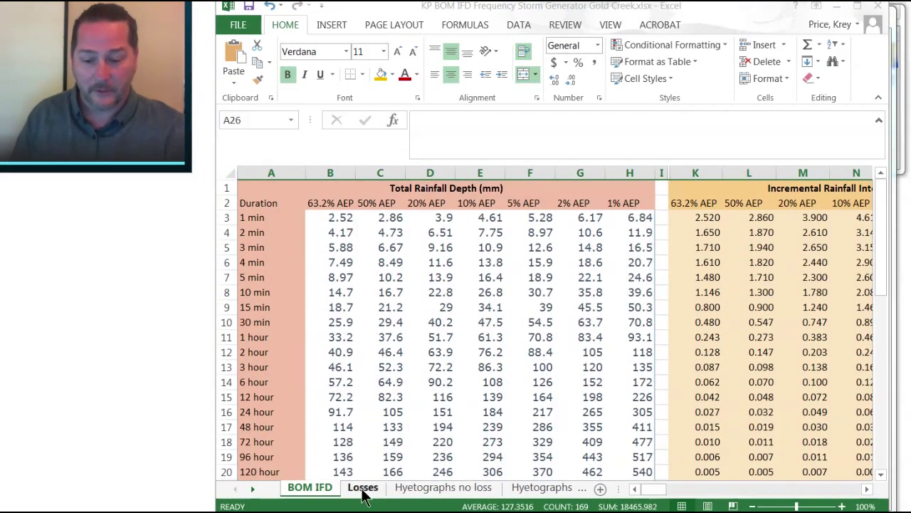
left_click(409, 490)
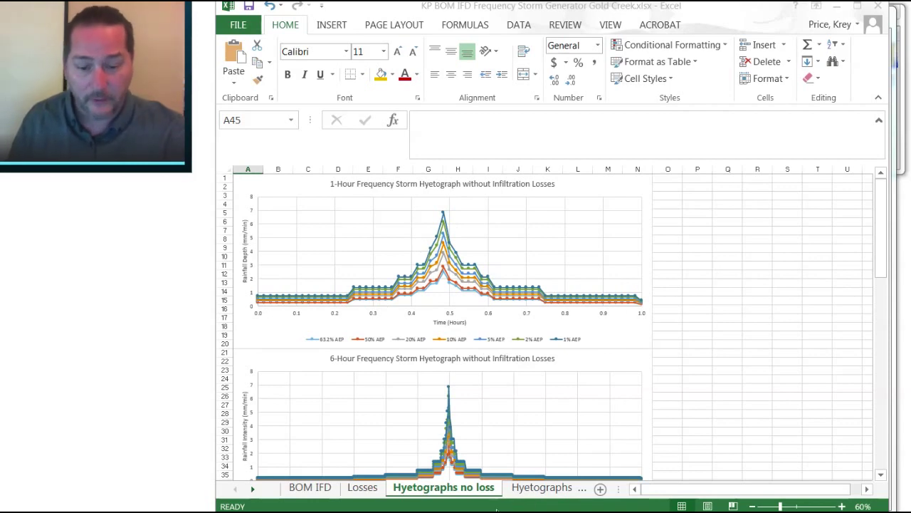
left_click(537, 490)
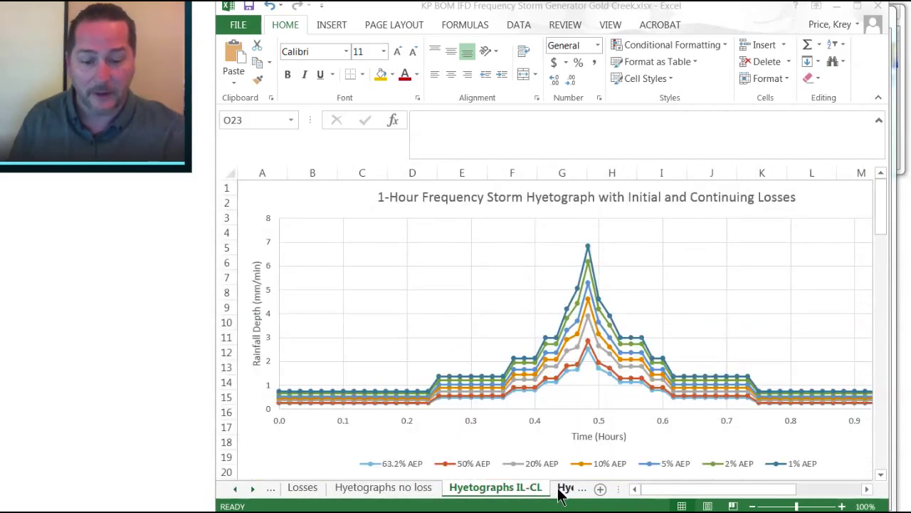
left_click(562, 489)
left_click(562, 489)
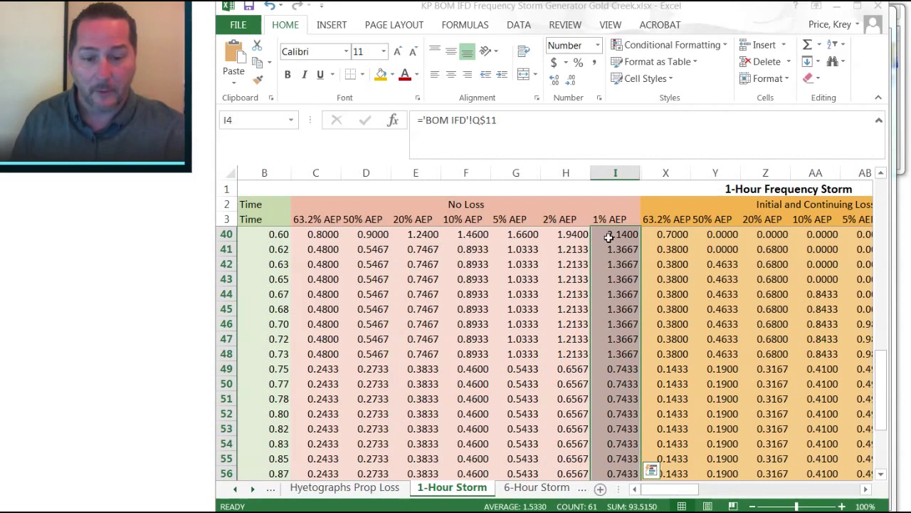
key("ctrl+c")
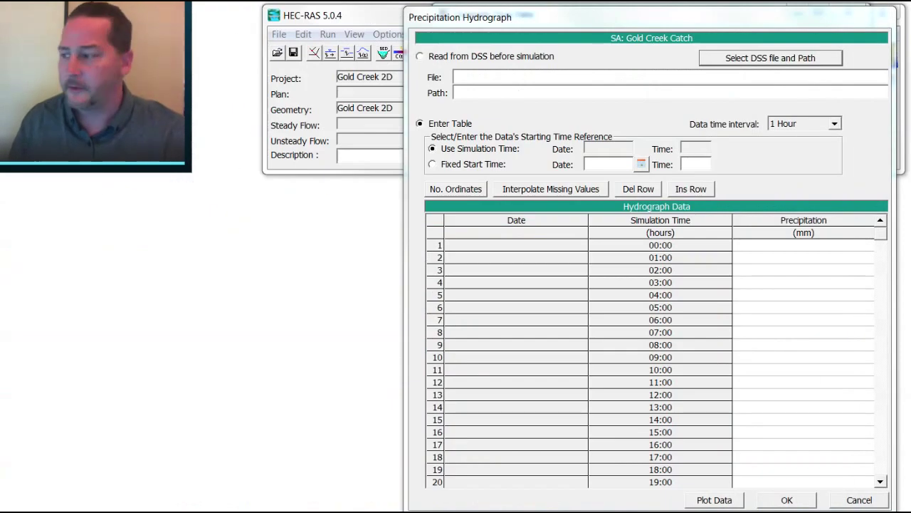
- Set the precipitation data interval to 1 Minute and paste the rainfall values into the Precipitation column
left_click_drag(791, 18, 729, 19)
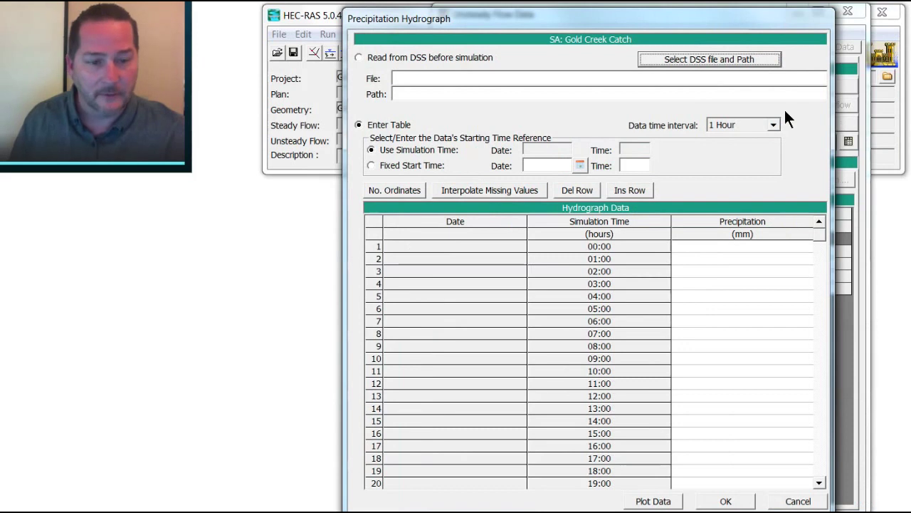
left_click(773, 124)
left_click_drag(775, 191, 776, 134)
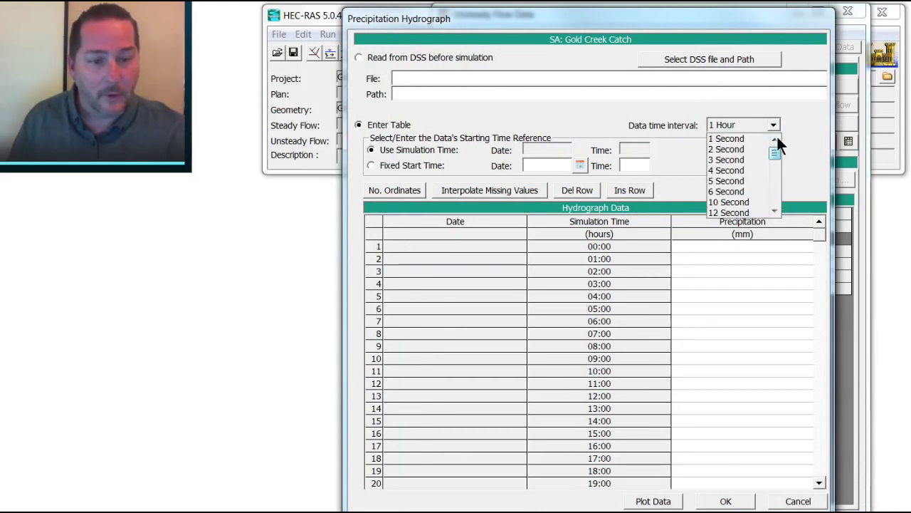
left_click(773, 173)
left_click(740, 180)
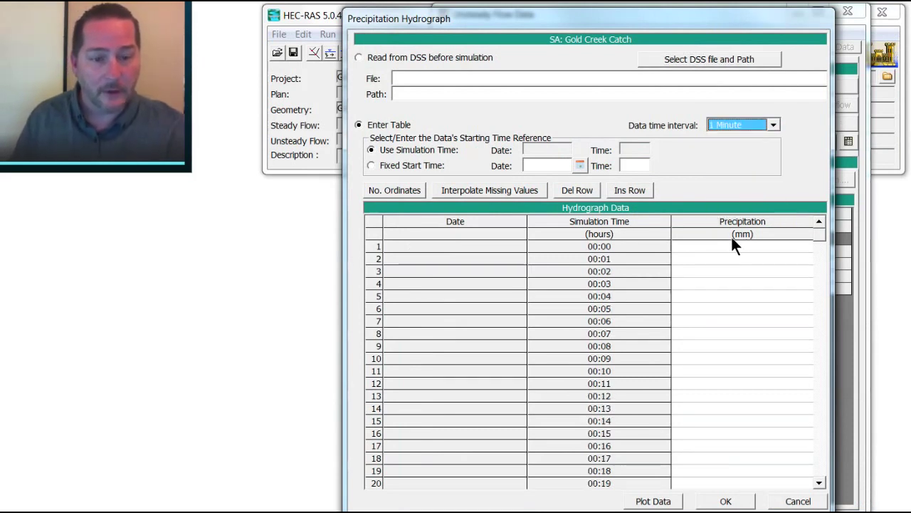
left_click(720, 234)
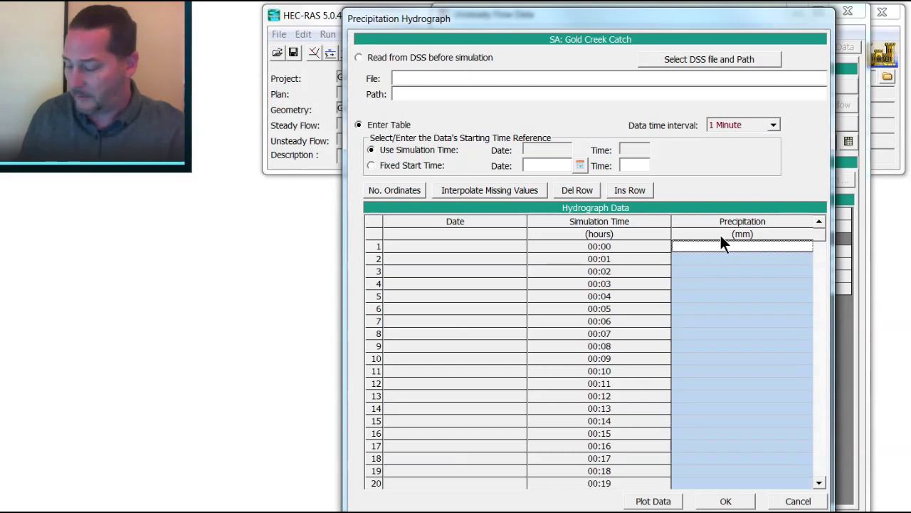
key("ctrl+v")
- Check the hyetograph plot peaking near 7 mm, accept the precipitation data, and close Unsteady Flow Data
left_click(650, 501)
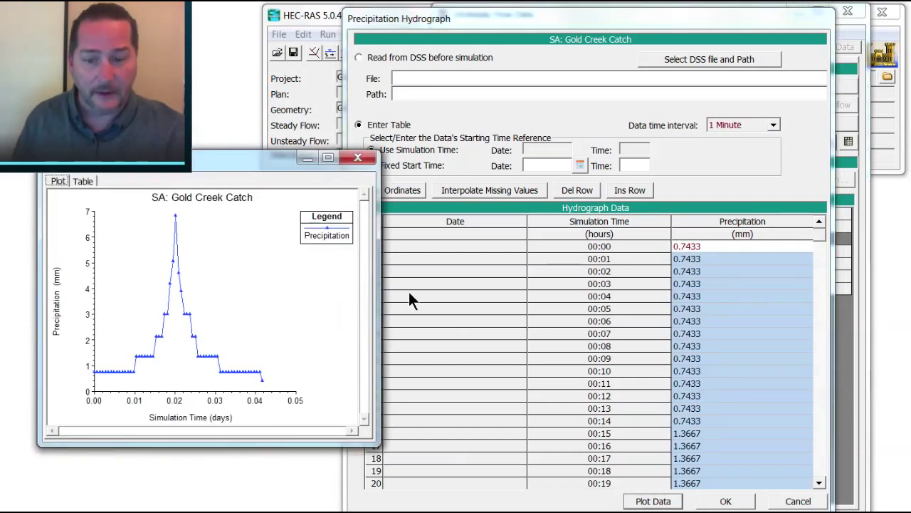
left_click_drag(261, 155, 621, 113)
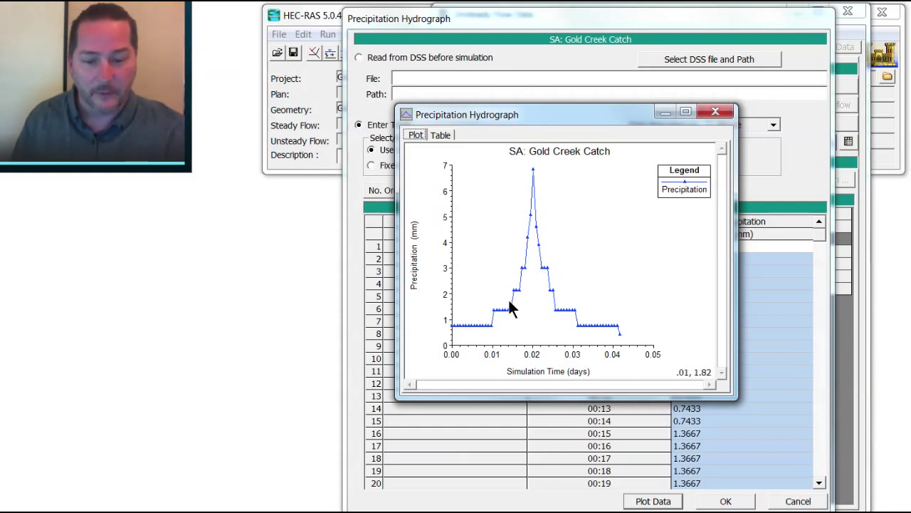
left_click(714, 112)
left_click(725, 499)
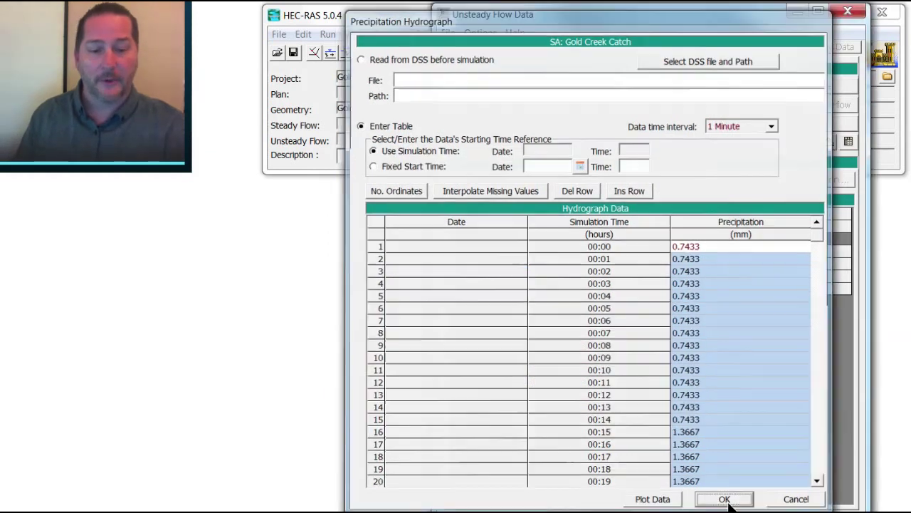
left_click(851, 13)
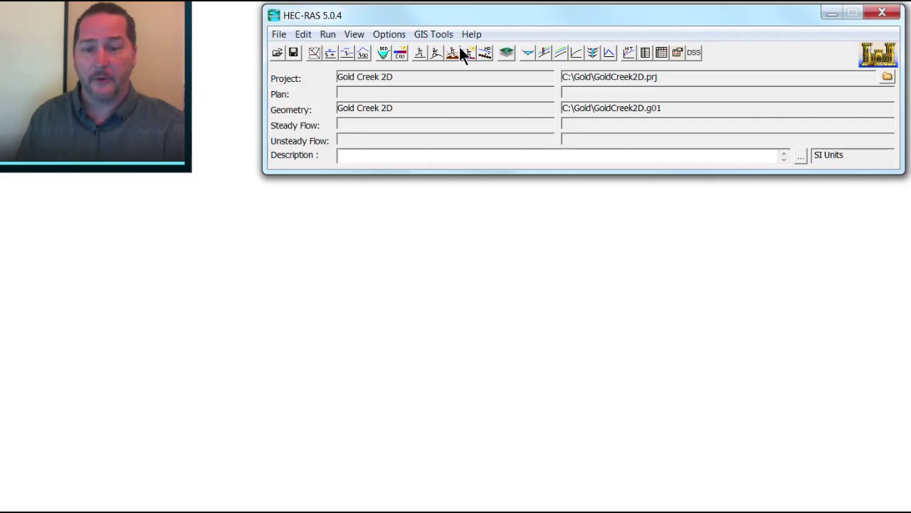
- Enable geometry preprocessor and unsteady simulation, with simulation window 01JAN2020 12:00 to 13:00
left_click(437, 53)
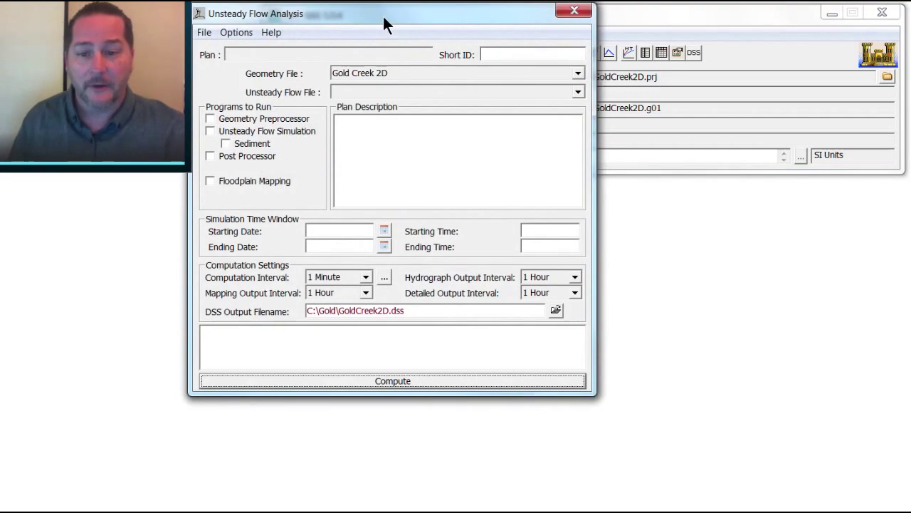
left_click_drag(377, 18, 504, 48)
left_click(346, 148)
left_click(349, 159)
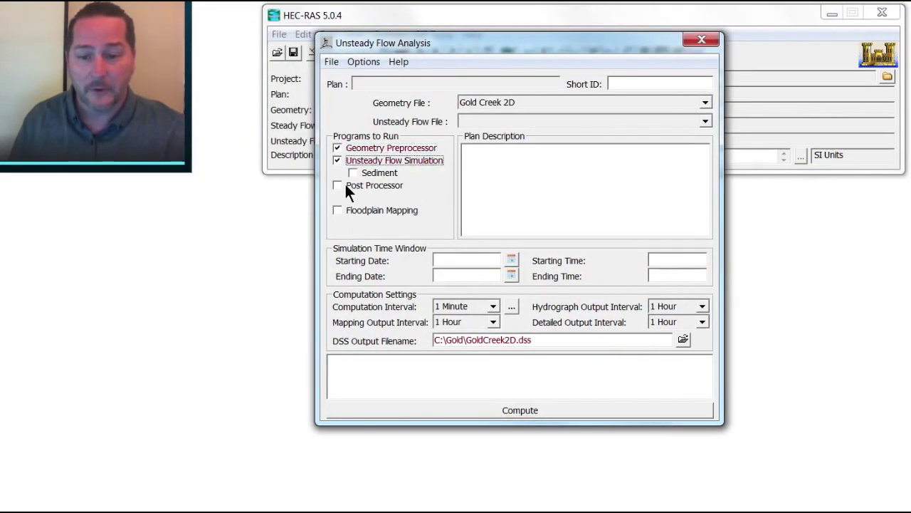
left_click(443, 260)
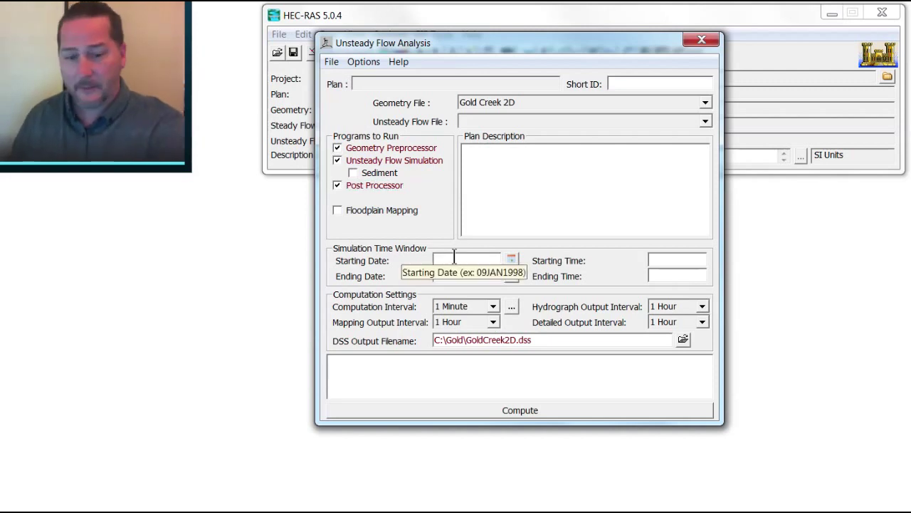
type("01JA")
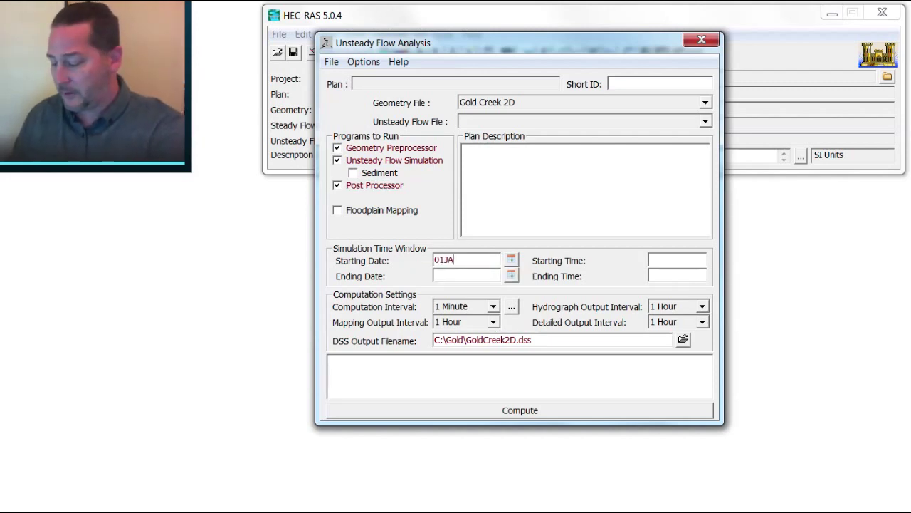
type("N2020")
key("Tab")
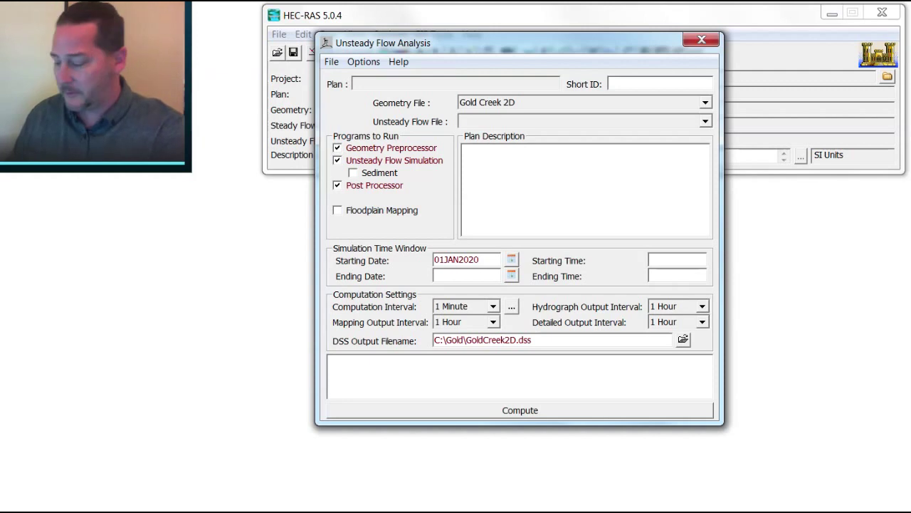
type("12:0")
type("0")
type("1JAN20")
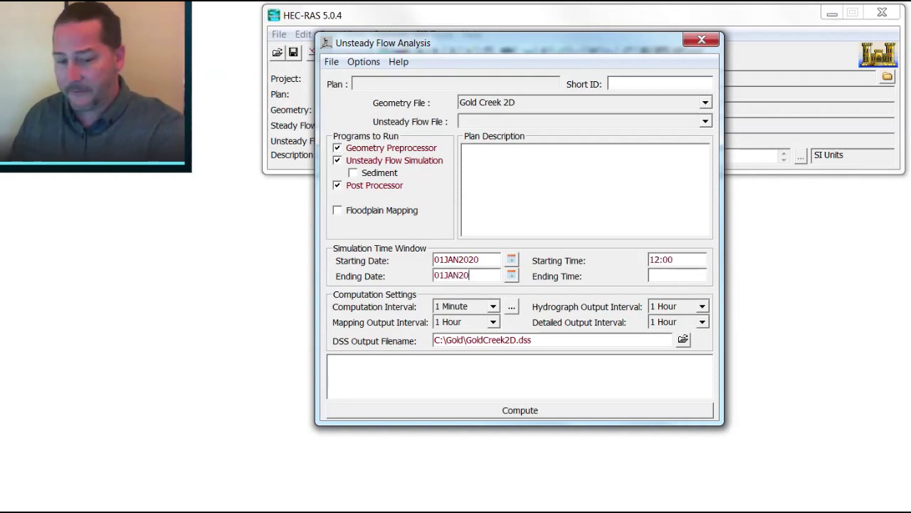
type("13")
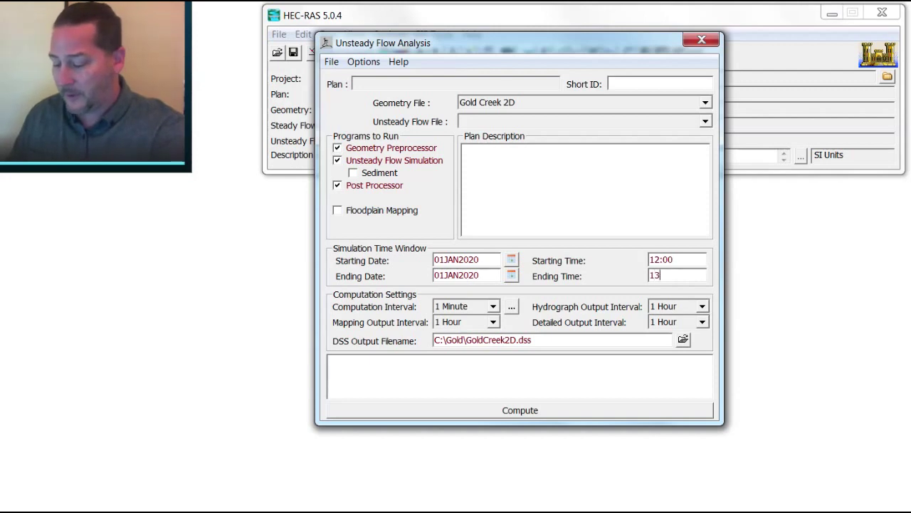
type(":00")
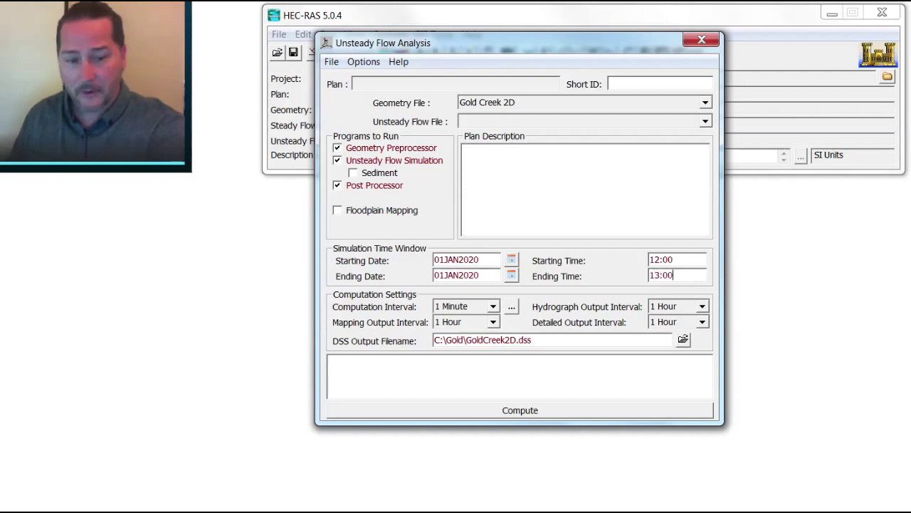
- Set the computation interval to 5 Second and the mapping output interval to 1 Minute
left_click(494, 306)
left_click_drag(497, 357, 497, 332)
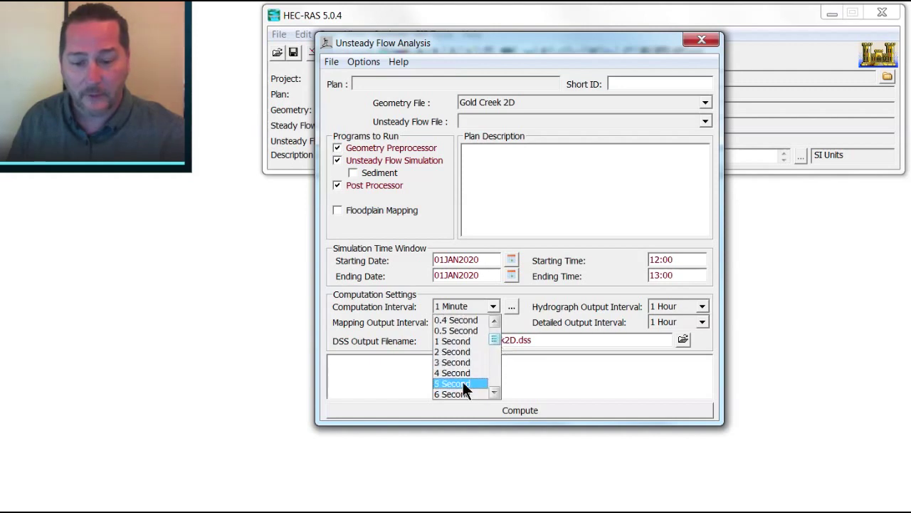
left_click(461, 383)
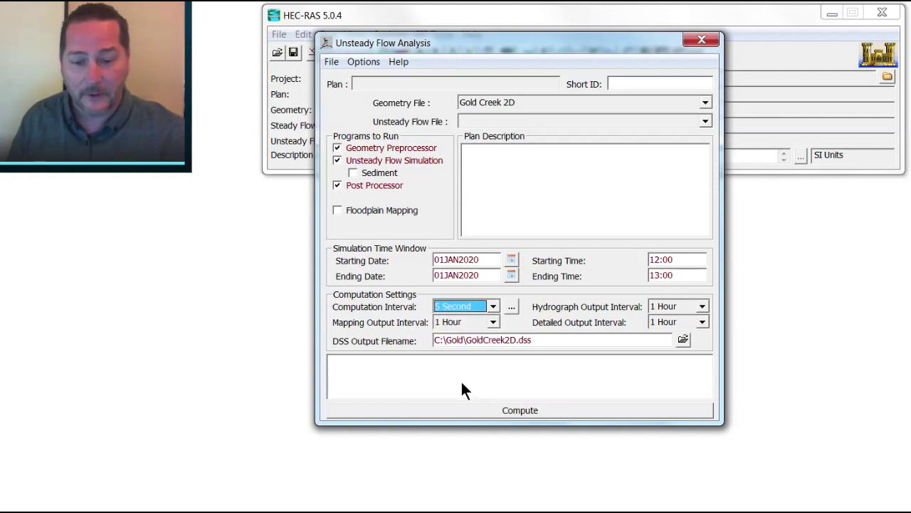
left_click(494, 322)
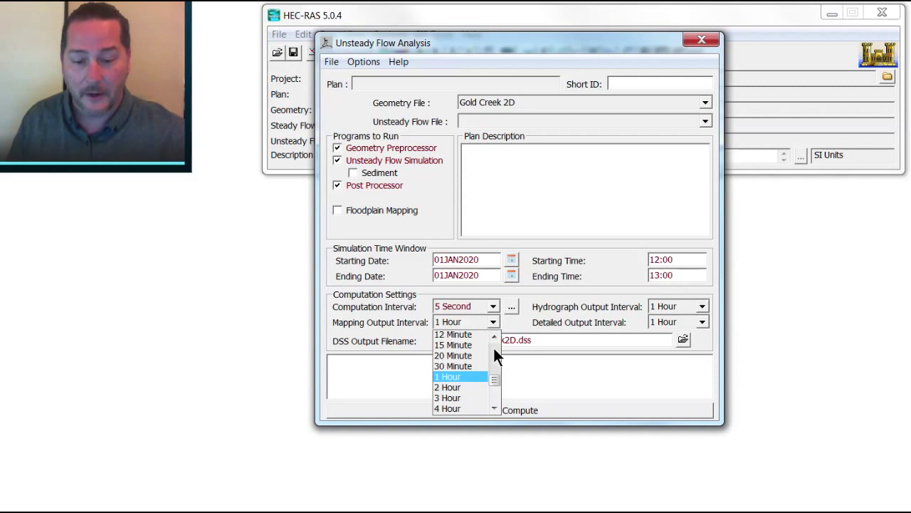
scroll(493, 347, "up", 3)
left_click(460, 367)
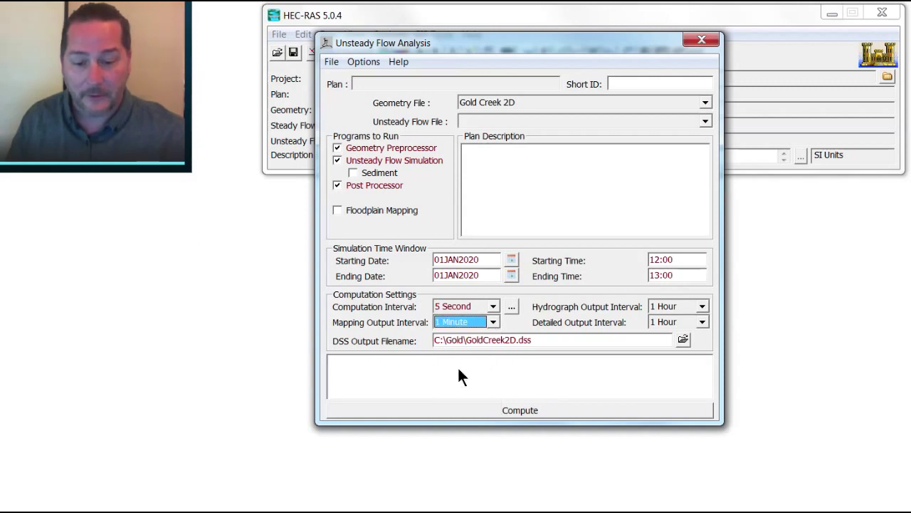
- Set hydrograph and detailed output intervals to 1 Minute, then begin Save Plan As
left_click(701, 306)
scroll(696, 334, "up", 3)
left_click(703, 322)
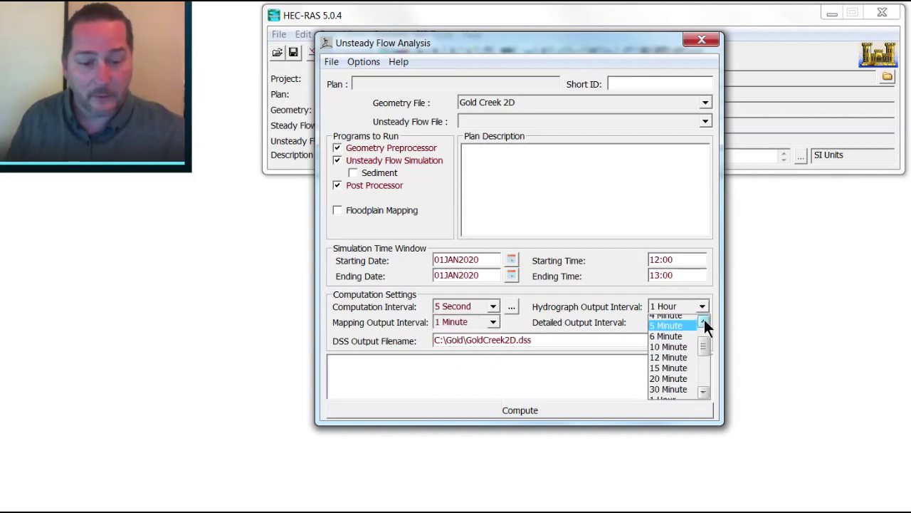
left_click(704, 320)
left_click(704, 320)
left_click(704, 320)
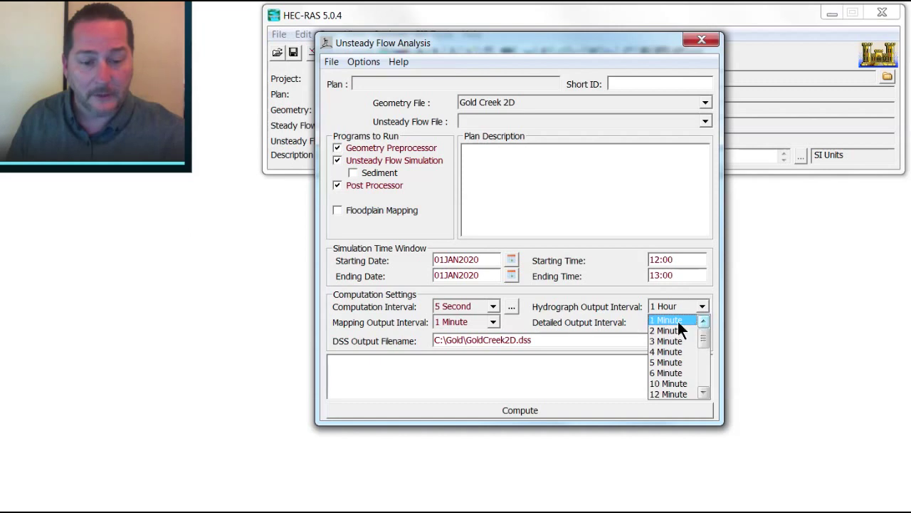
left_click(678, 321)
left_click(701, 322)
scroll(701, 343, "up", 1)
scroll(700, 343, "up", 3)
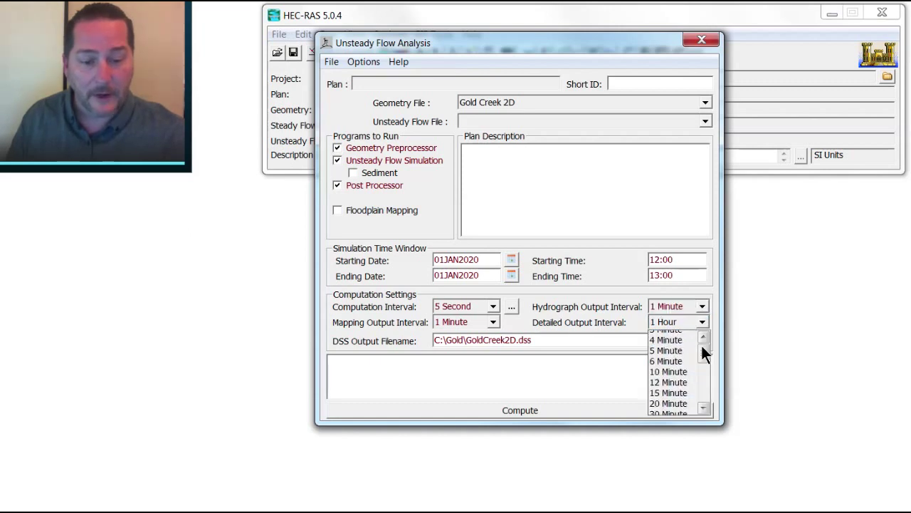
left_click(667, 348)
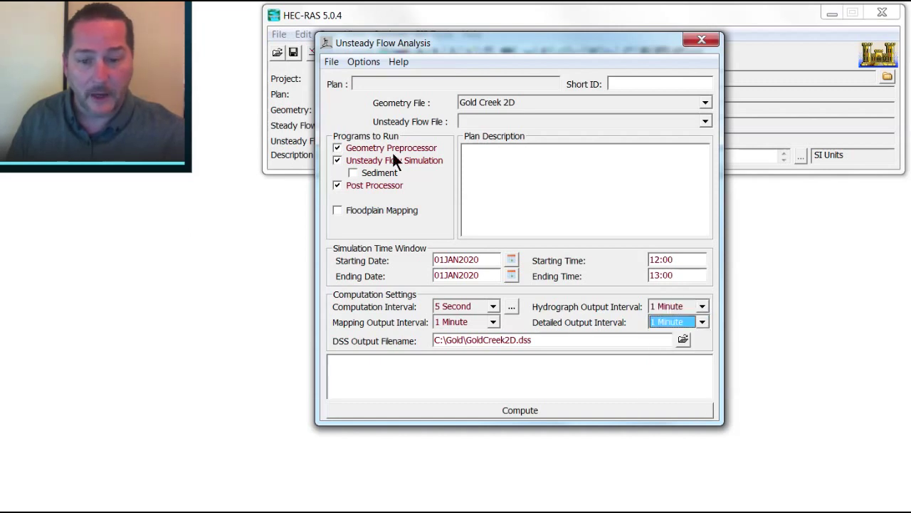
left_click(331, 61)
- Save the new plan titled 'Gold Creek DP' with short ID 'Gold Creek DP' (GoldCreek2D.p01)
left_click(355, 104)
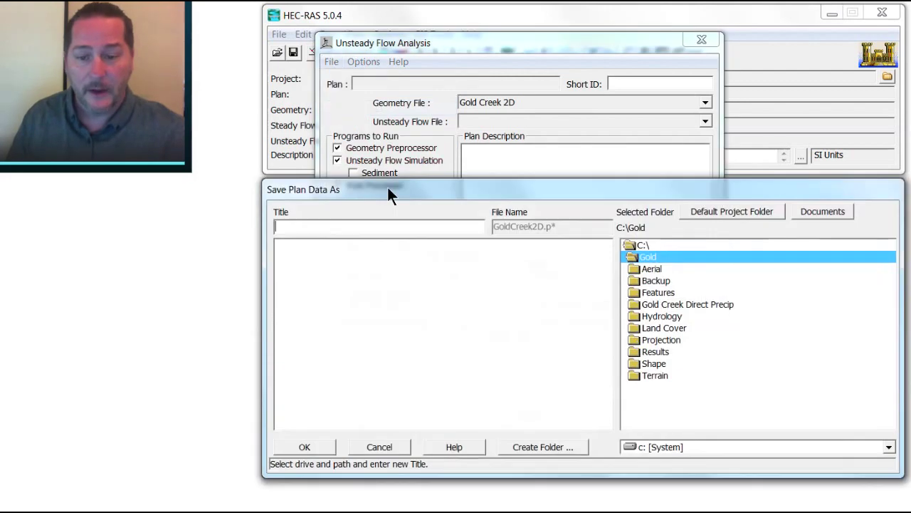
left_click_drag(387, 187, 350, 174)
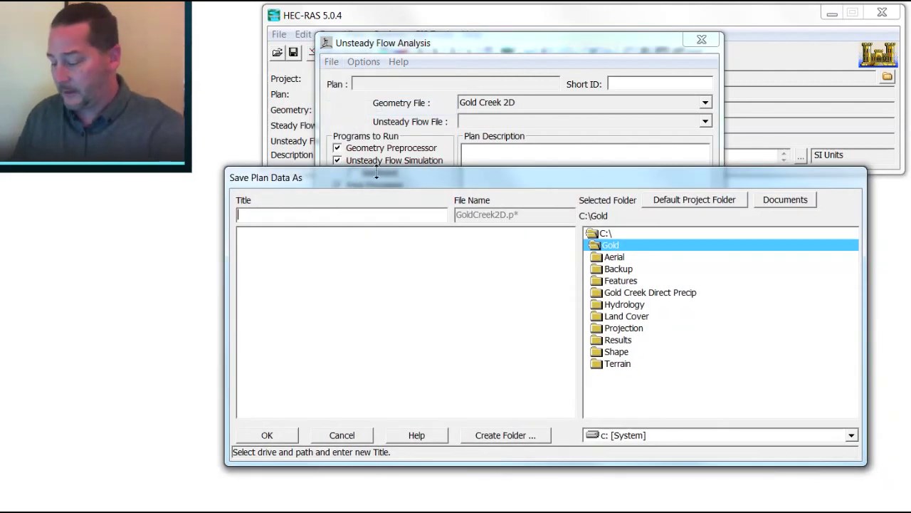
type("Gold Creek DP")
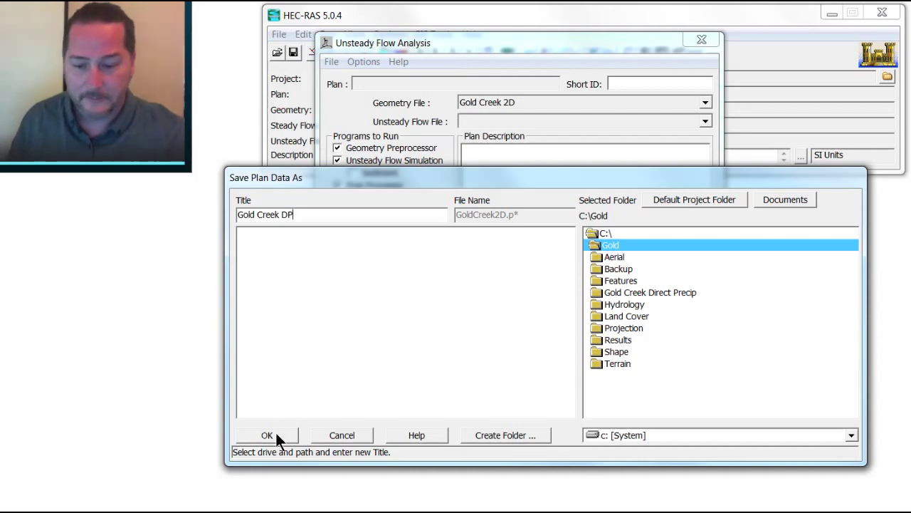
left_click(276, 433)
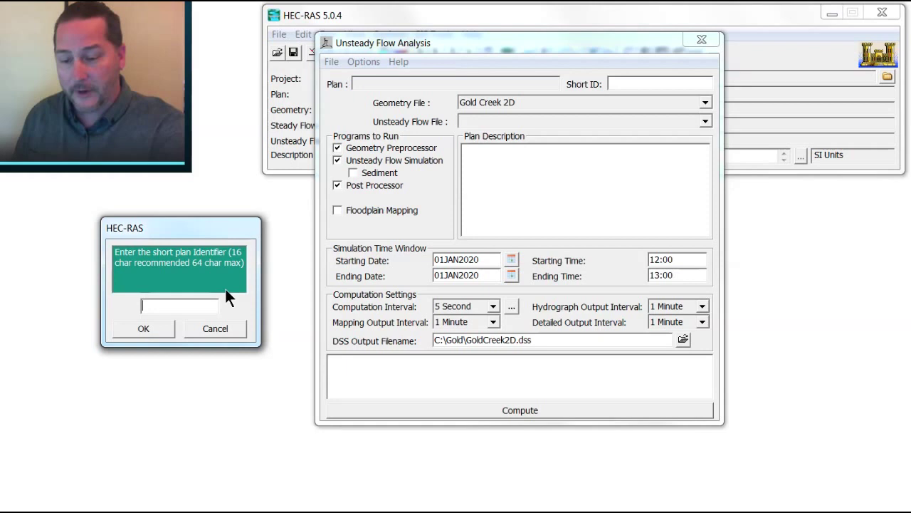
type("Gold C")
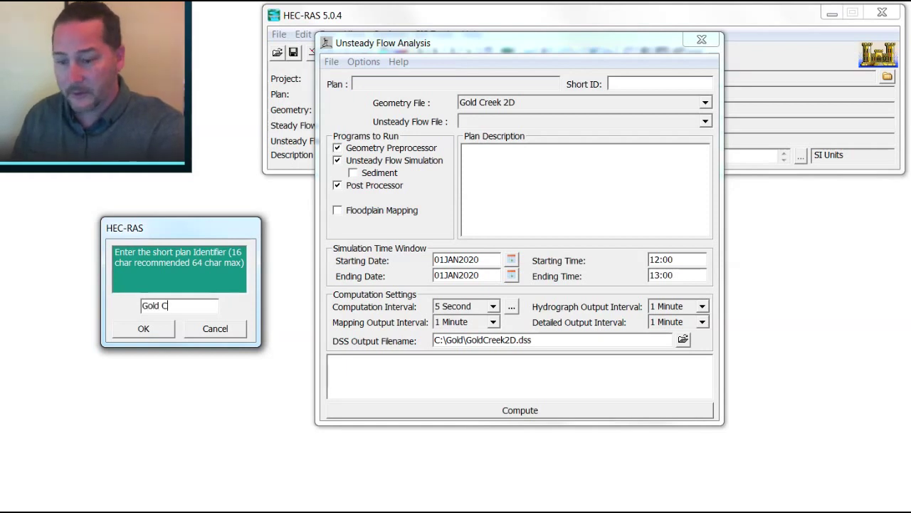
type("reek ")
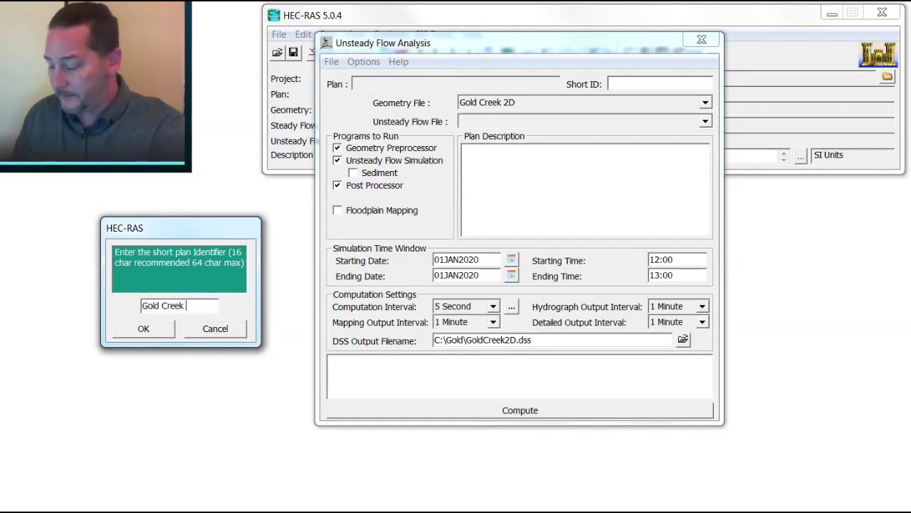
type("DP")
key("Return")
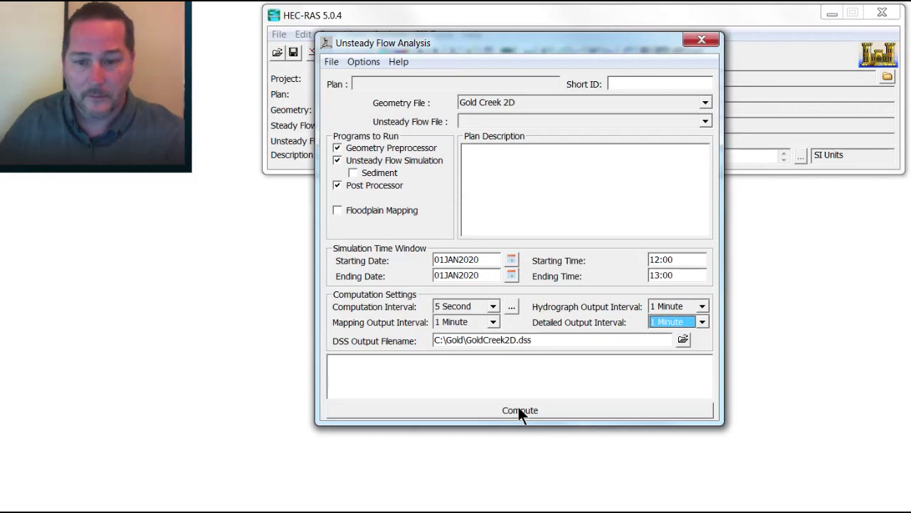
- Save the unsteady flow data as 'Gold Creek DP' from the Unsteady Flow Data editor
left_click(368, 14)
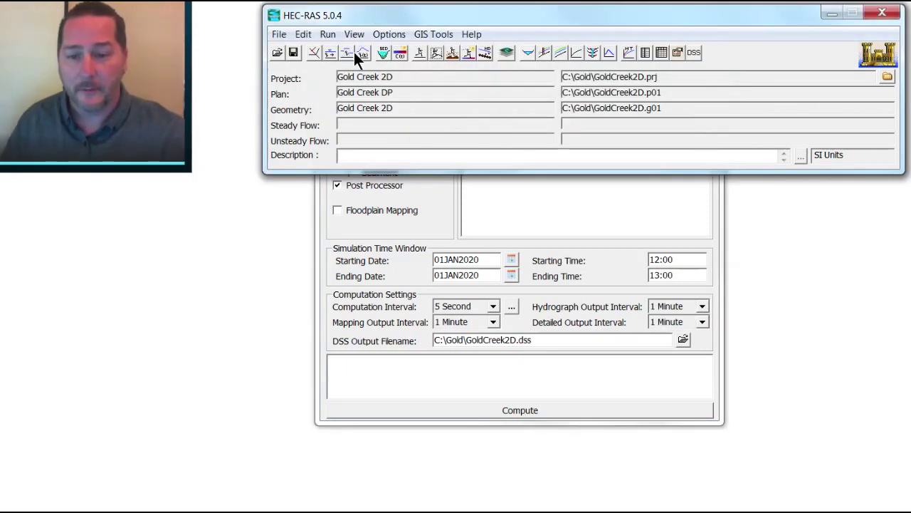
left_click(361, 51)
left_click(447, 32)
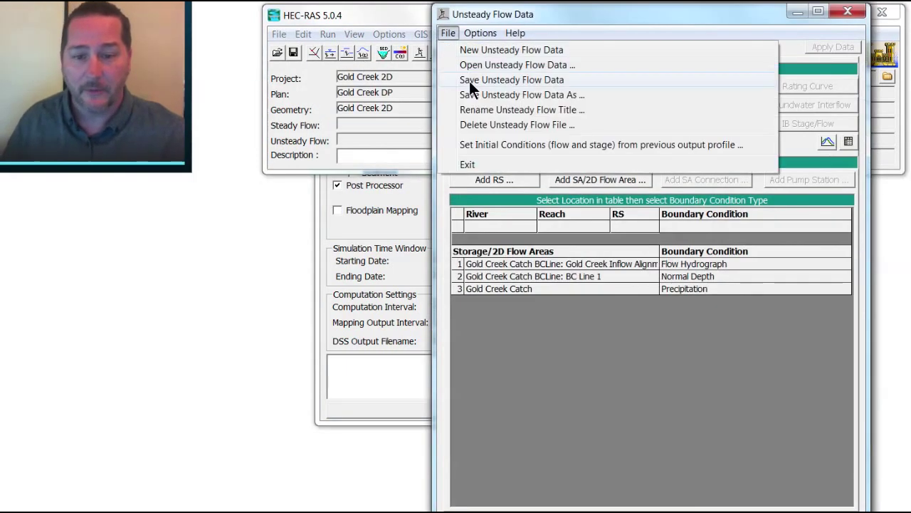
left_click(470, 81)
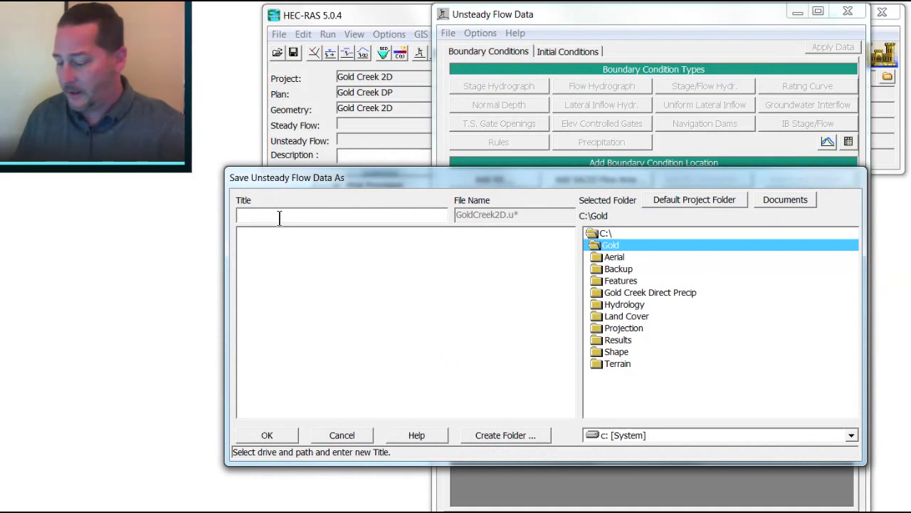
type("Gold Creek DP")
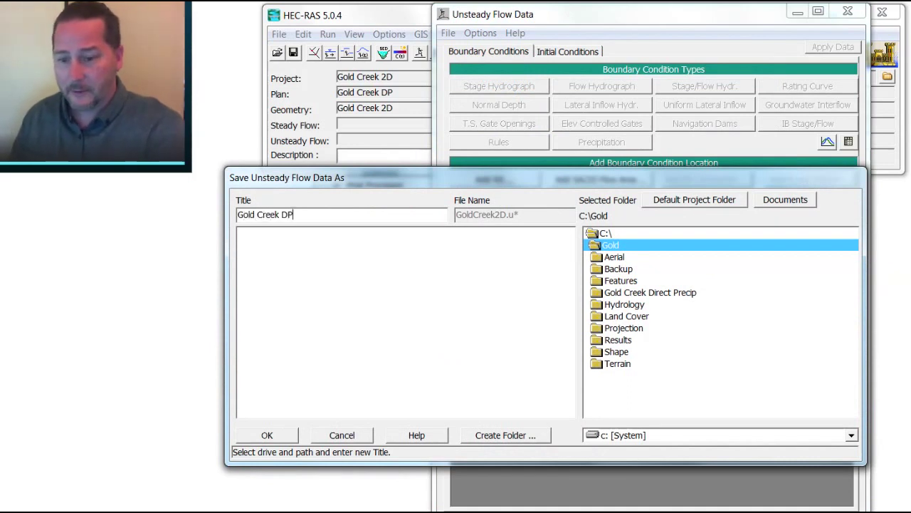
left_click(266, 436)
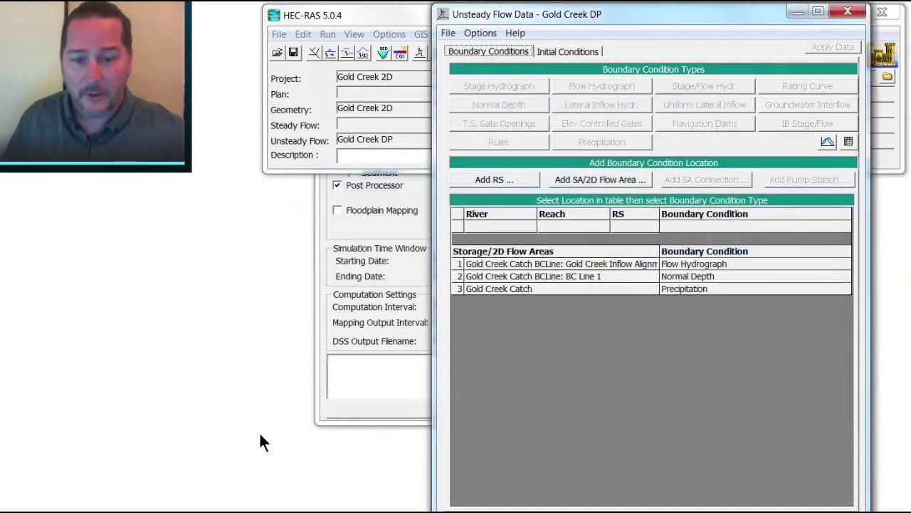
left_click(849, 12)
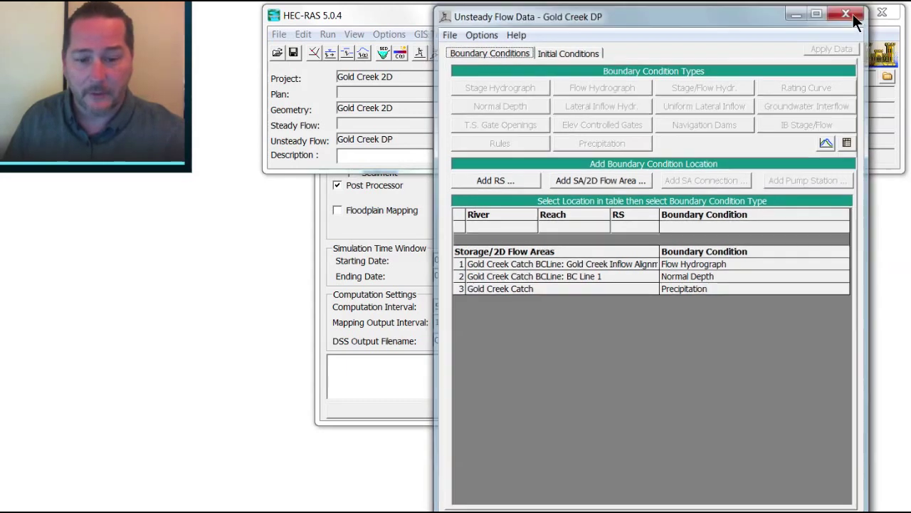
- Save the Gold Creek DP plan in Unsteady Flow Analysis and start the unsteady computation
left_click(517, 187)
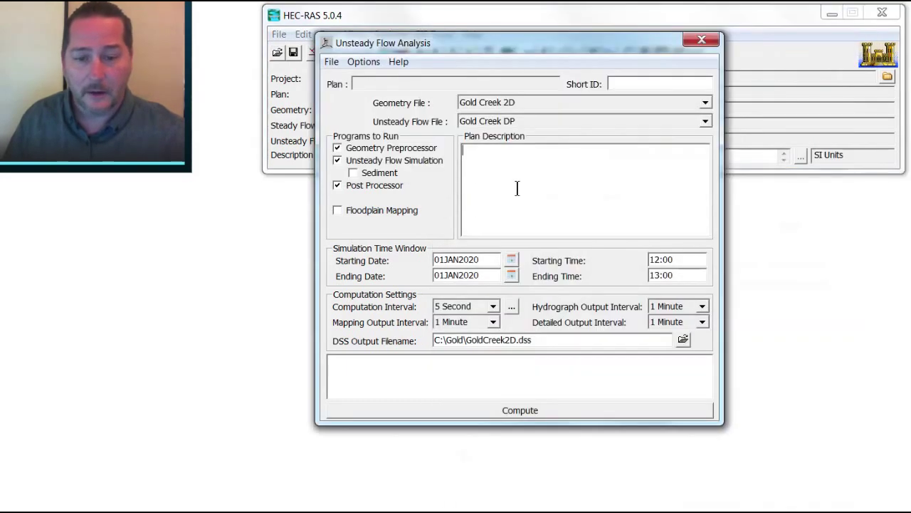
left_click(331, 62)
left_click(354, 108)
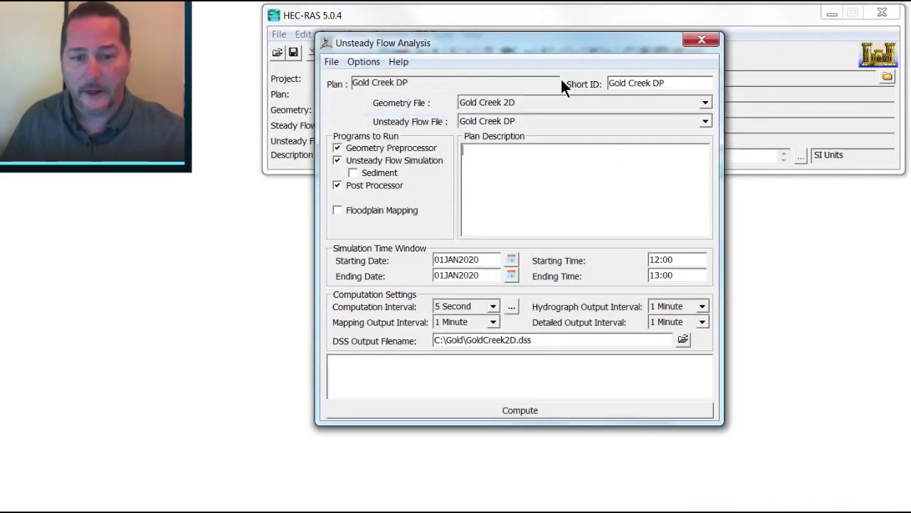
left_click(531, 409)
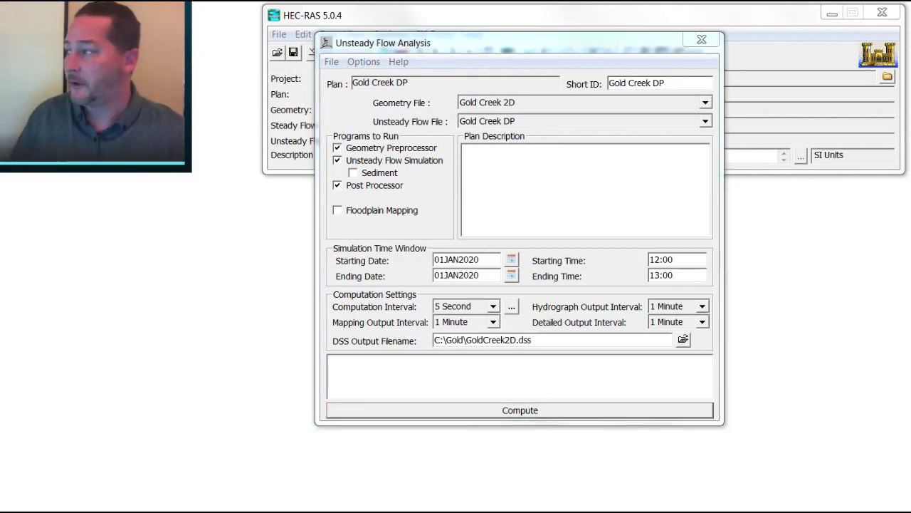
left_click_drag(140, 39, 219, 146)
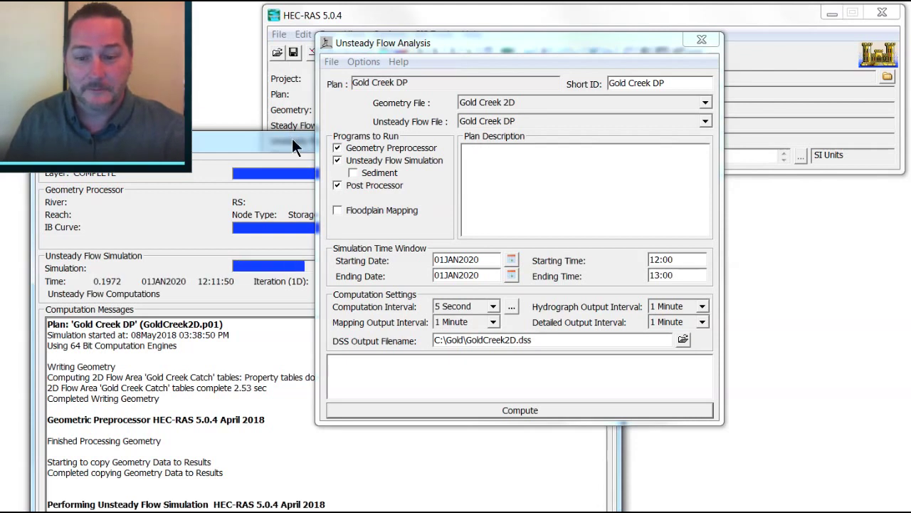
- Close the run settings, read the Finished Computations messages through 13:00, then close that report
left_click_drag(290, 140, 470, 31)
left_click(701, 40)
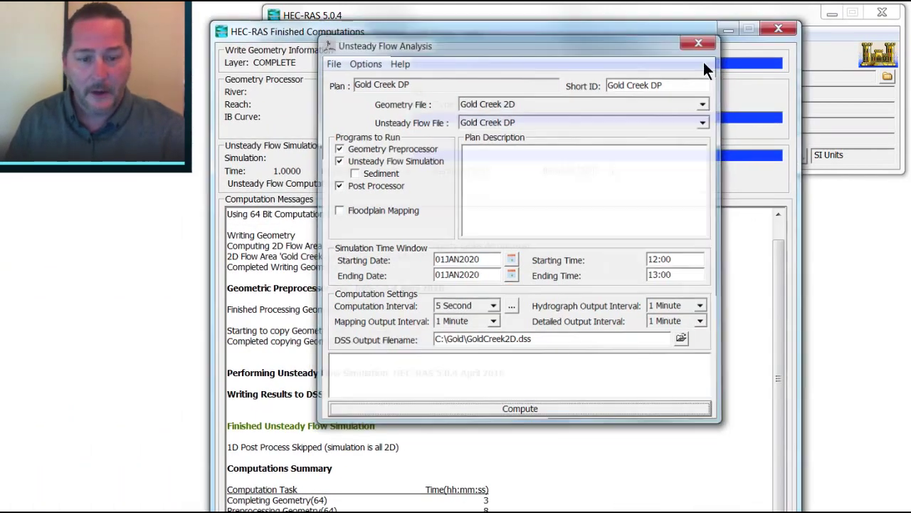
left_click_drag(568, 32, 581, 6)
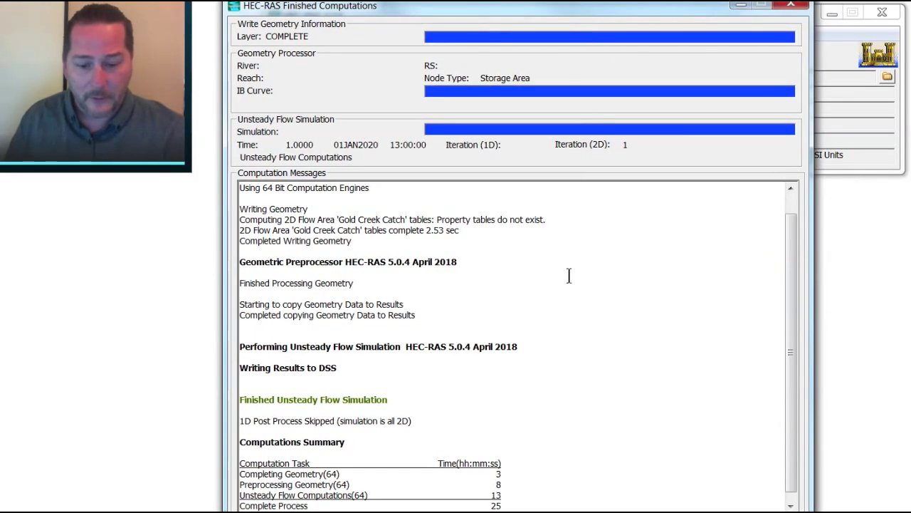
left_click_drag(788, 239, 787, 300)
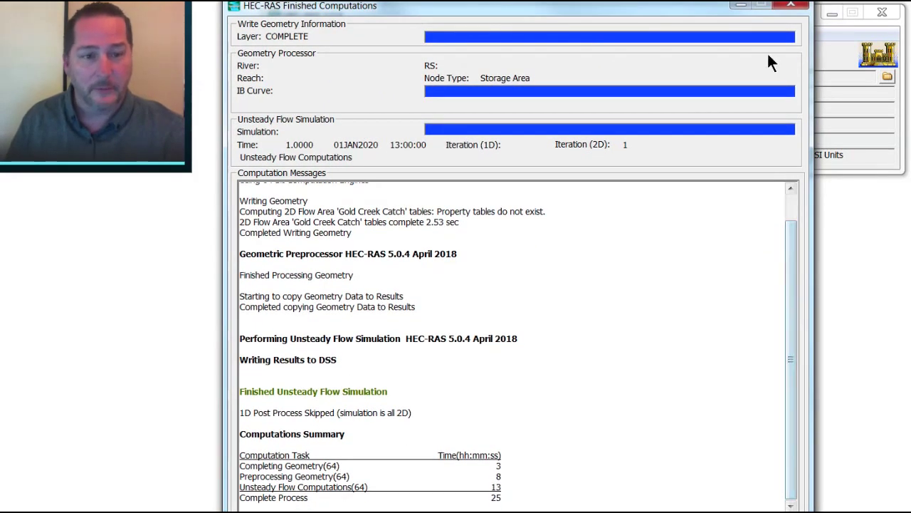
left_click_drag(674, 2, 684, 24)
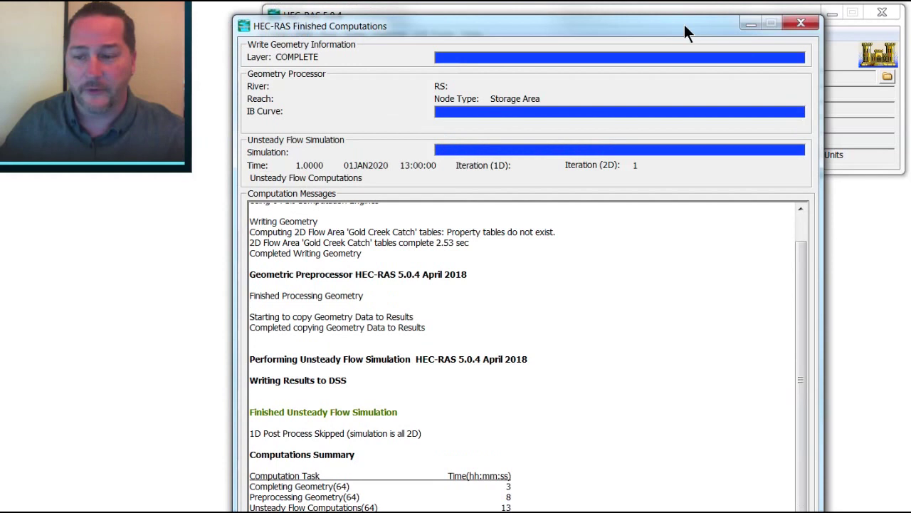
left_click(799, 24)
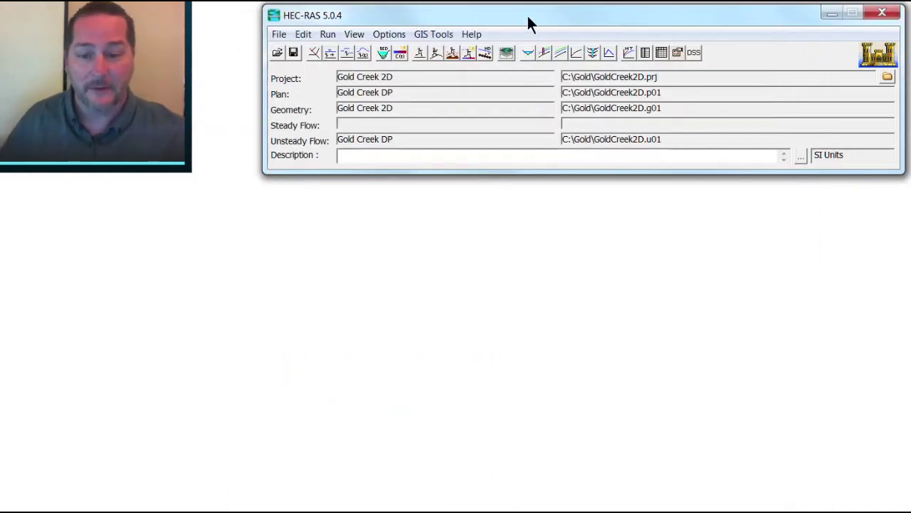
- Open RAS Mapper and turn on the Gold Creek DP Depth results layer
left_click(506, 52)
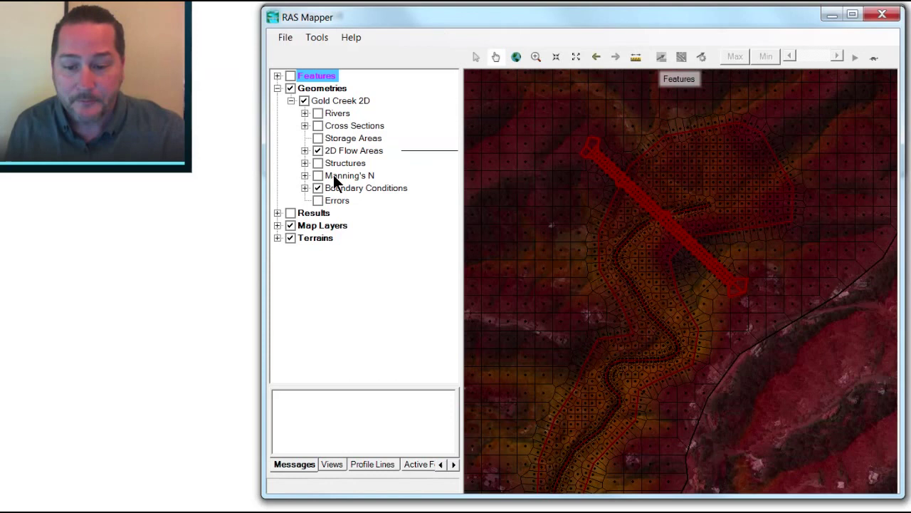
left_click(277, 213)
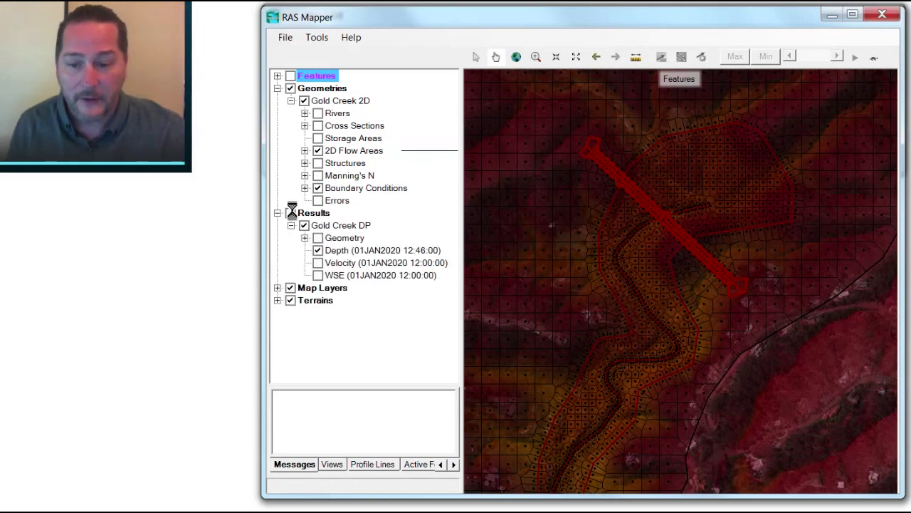
left_click(318, 250)
left_click(339, 253)
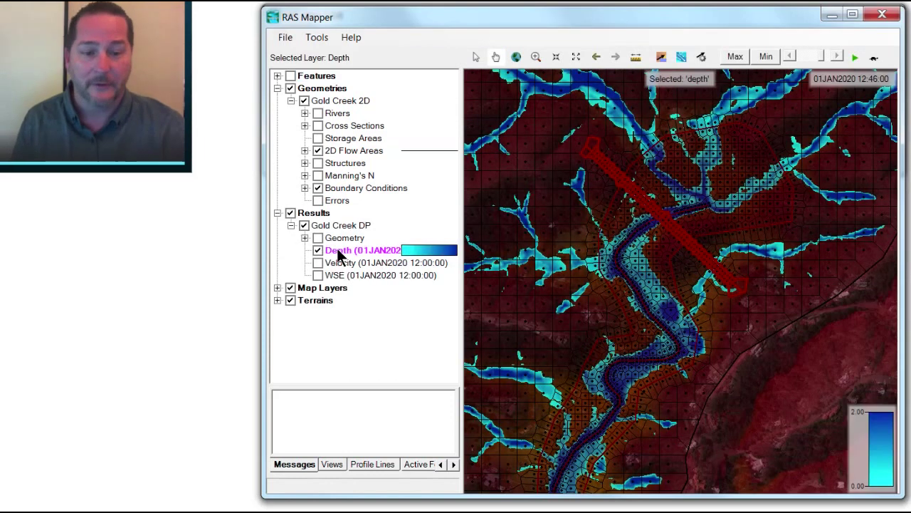
left_click_drag(719, 21, 698, 21)
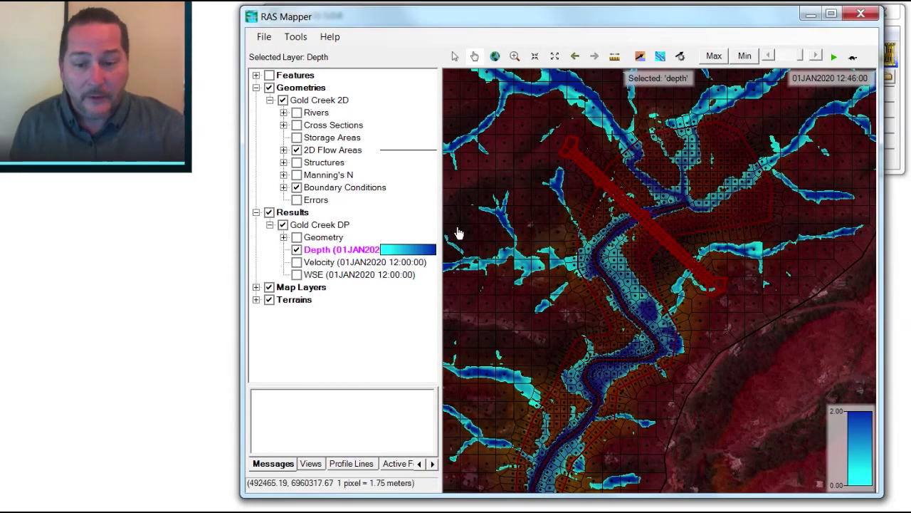
left_click_drag(441, 228, 381, 234)
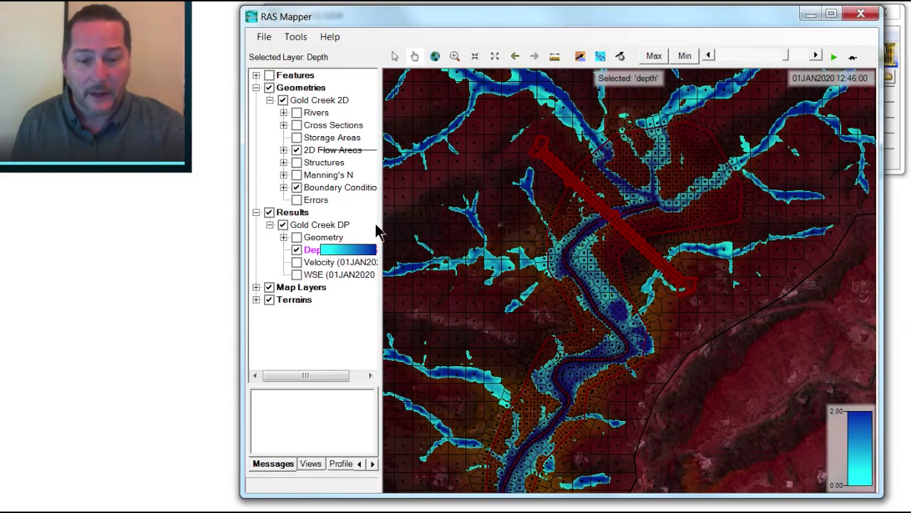
- Hide the geometry mesh and step the depth results to 01JAN2020 13:00
left_click(268, 88)
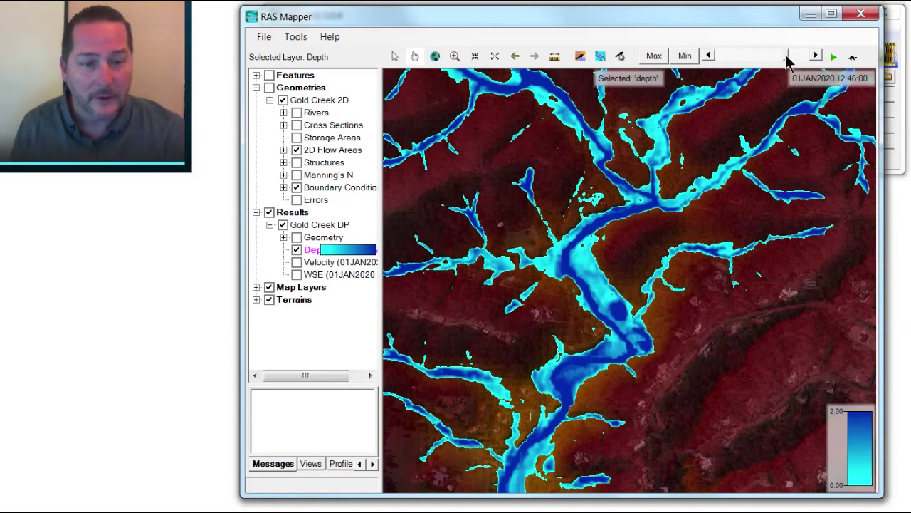
left_click_drag(787, 59, 820, 68)
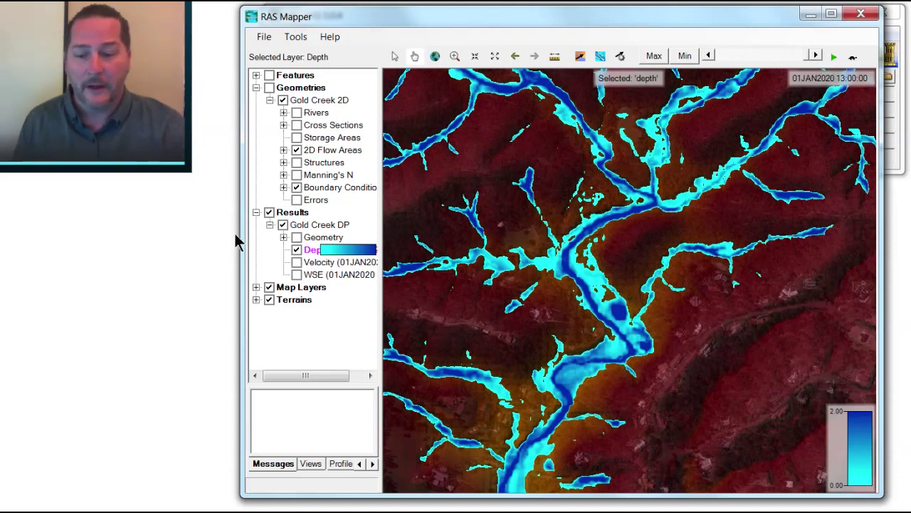
left_click_drag(241, 230, 197, 228)
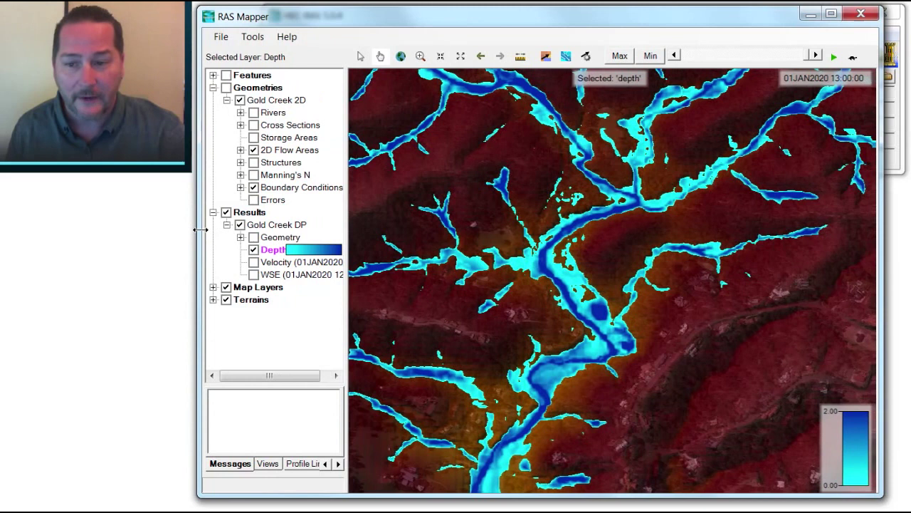
left_click_drag(881, 253, 904, 255)
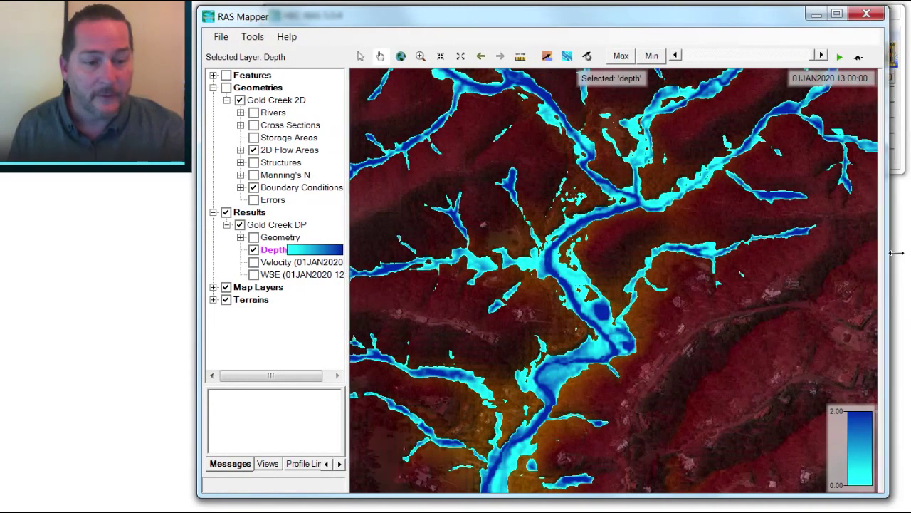
- Plot the Gold Creek Inflow Alignment flow time series and select its table values (peak 200.072 CMS)
left_click(297, 464)
left_click(249, 396)
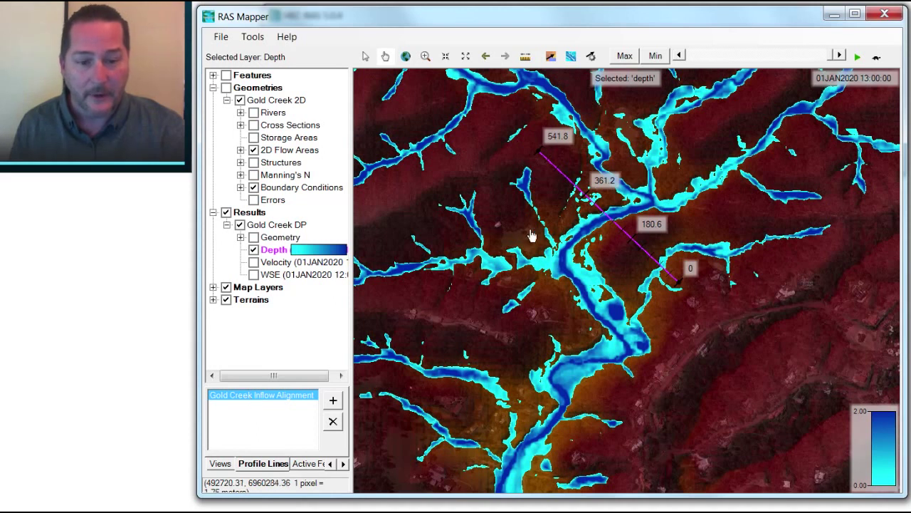
right_click(261, 399)
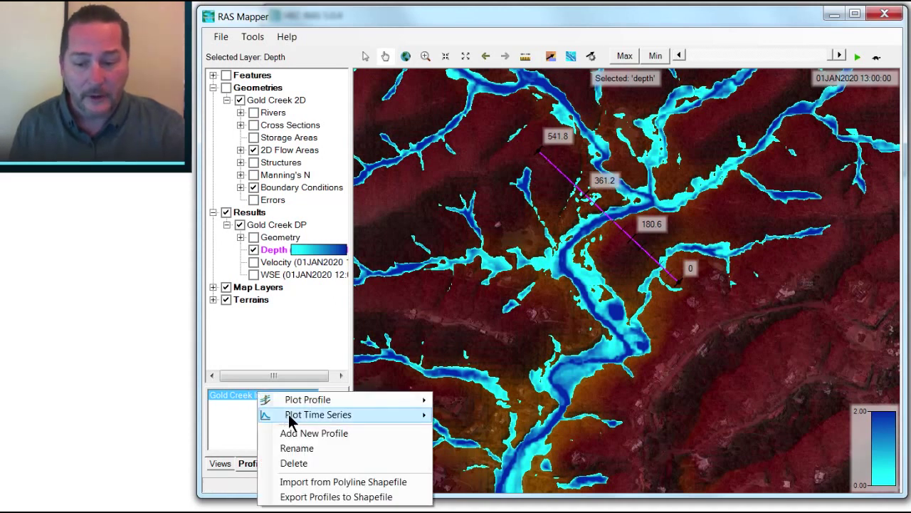
mouse_move(298, 420)
left_click(468, 417)
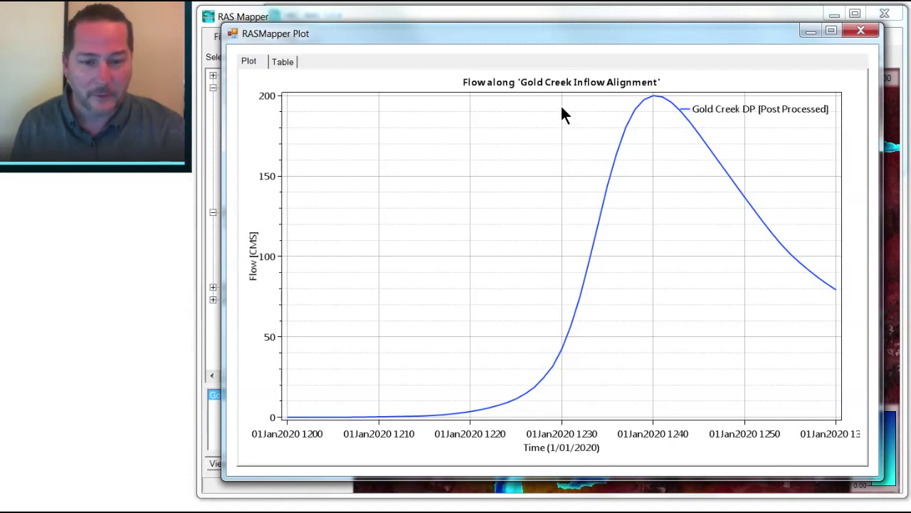
left_click(283, 62)
left_click_drag(531, 135, 575, 492)
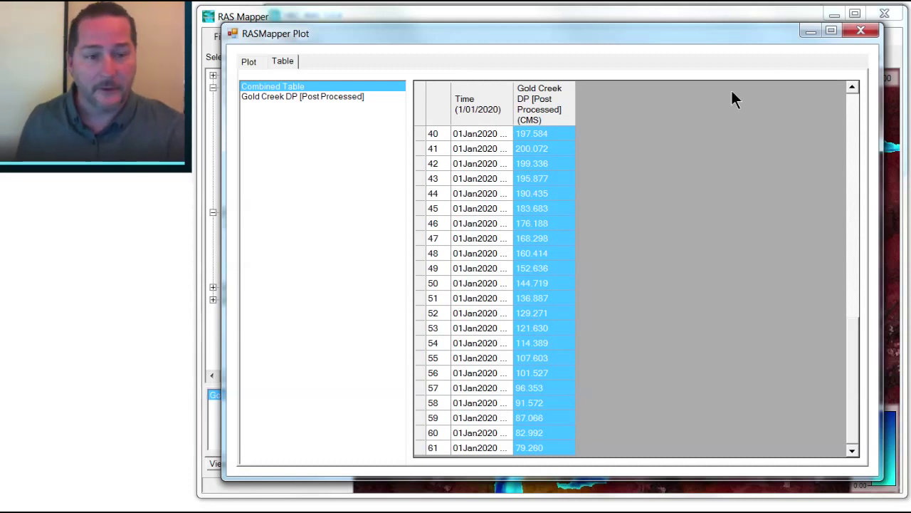
- Close the flow plot and open the Gold Creek DP Unsteady Flow Data editor
left_click(860, 32)
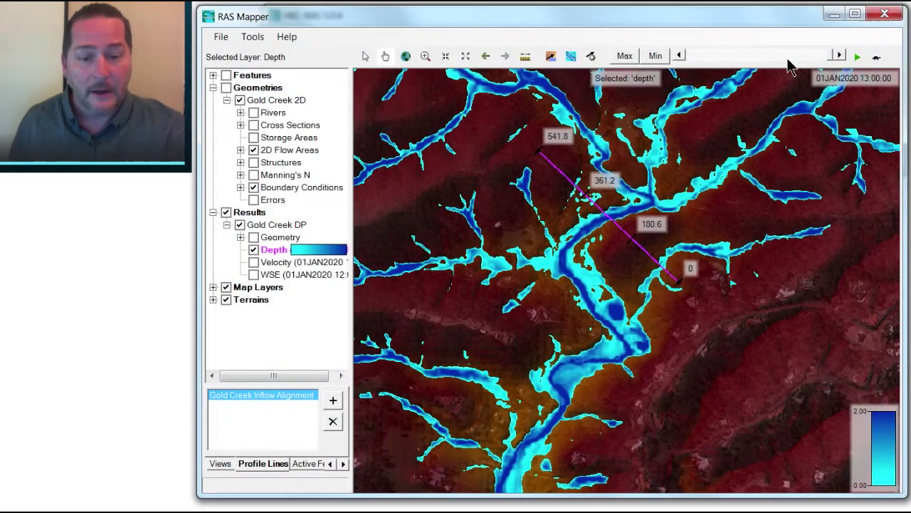
left_click_drag(389, 18, 400, 140)
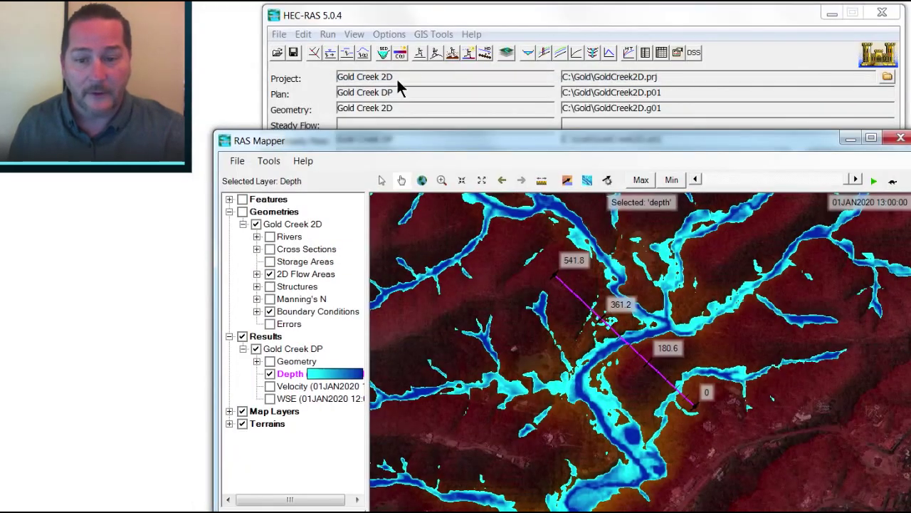
left_click(436, 56)
left_click(436, 56)
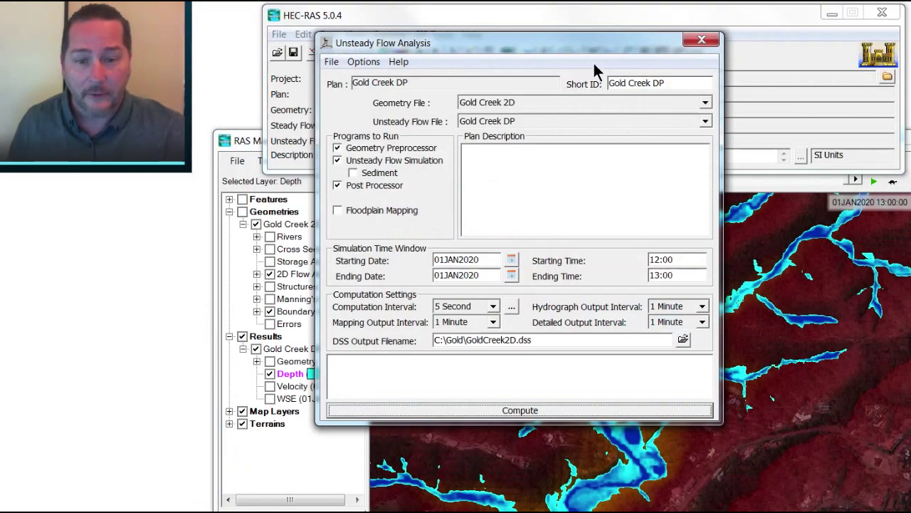
left_click(700, 42)
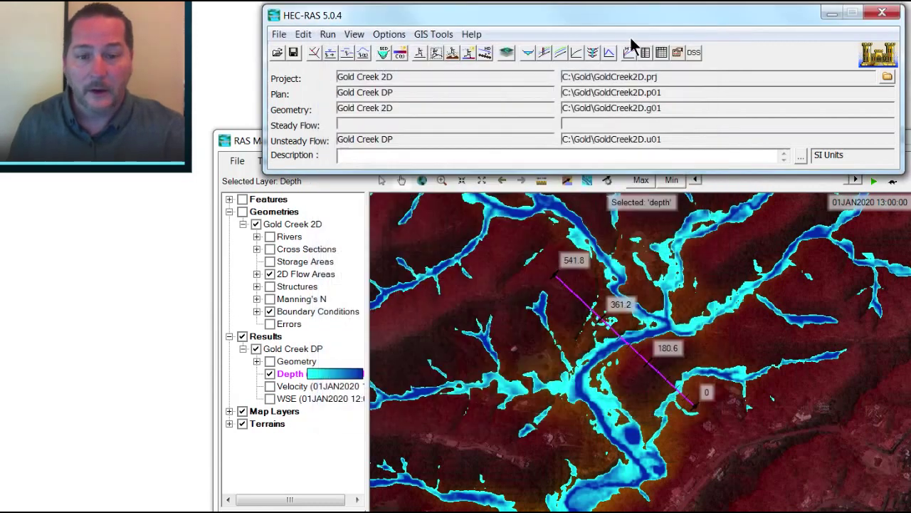
left_click(364, 54)
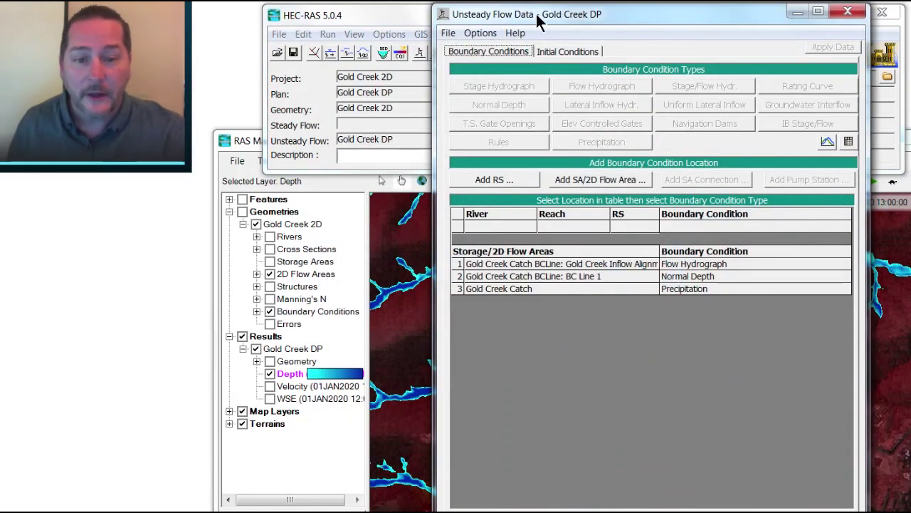
left_click_drag(534, 15, 463, 31)
- Give Gold Creek Inflow Alignment a 1-minute flow hydrograph from the pasted flow values
left_click(617, 280)
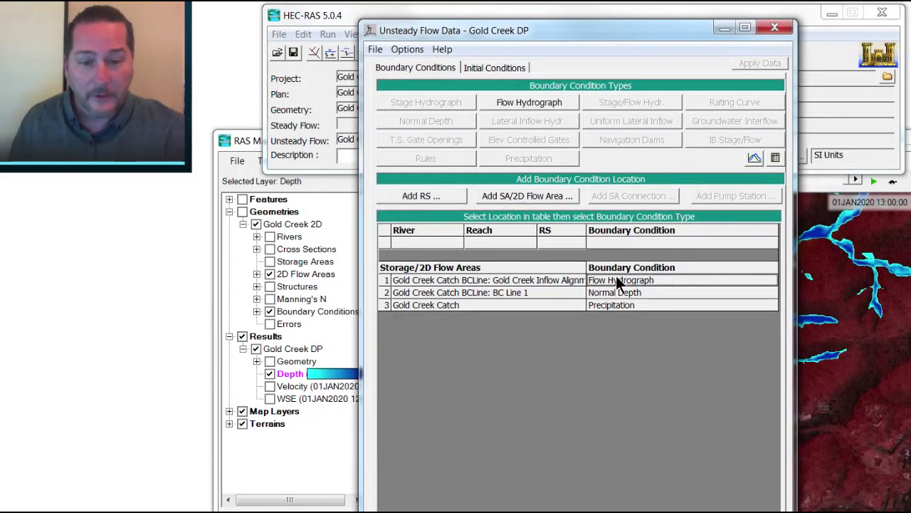
left_click(528, 102)
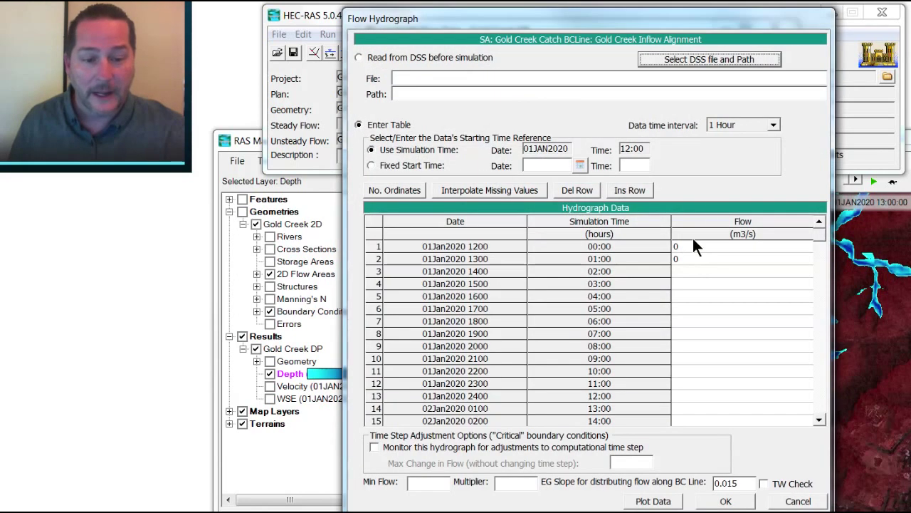
left_click(773, 125)
scroll(776, 164, "up", 5)
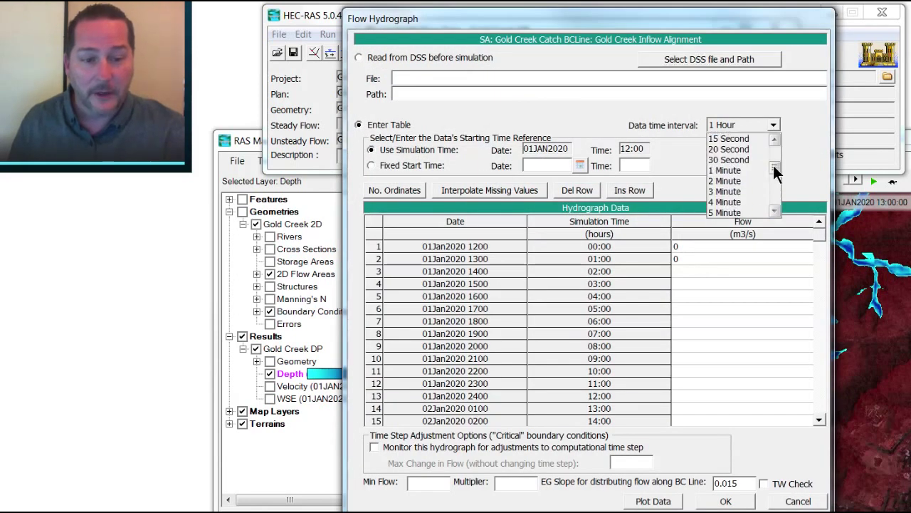
left_click(728, 171)
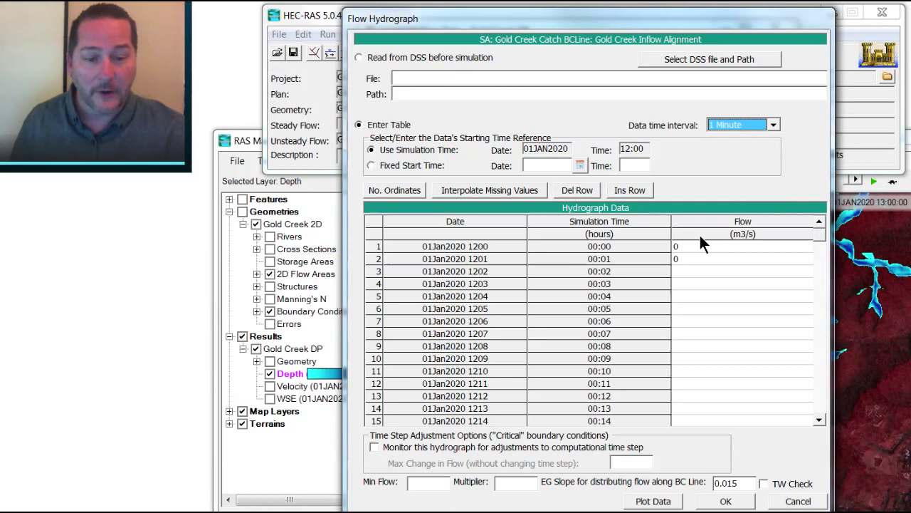
left_click(700, 232)
key("ctrl+v")
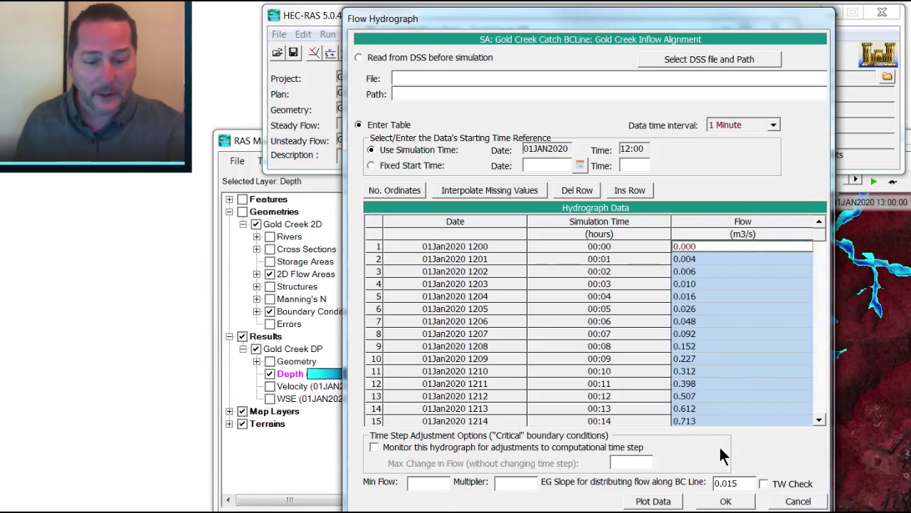
left_click(726, 501)
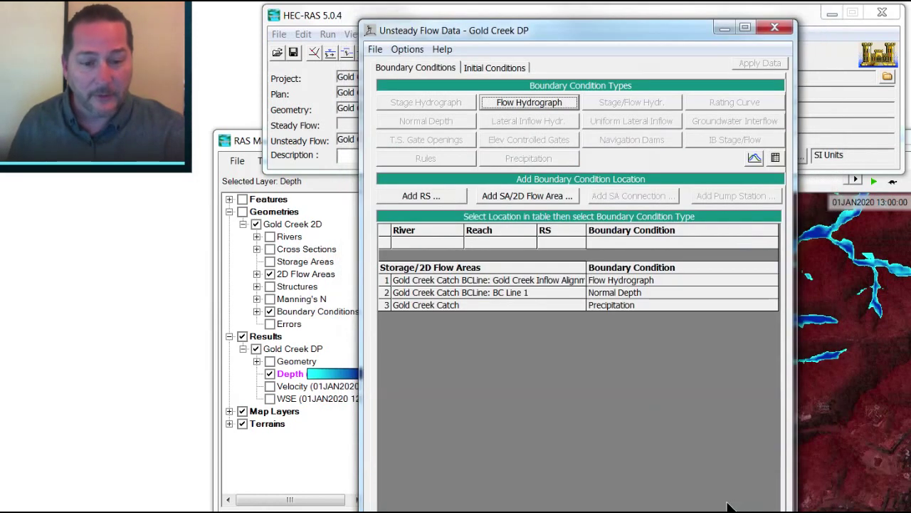
- Plot the inflow hydrograph to verify its roughly 200 m3/s peak, then accept it
left_click(625, 280)
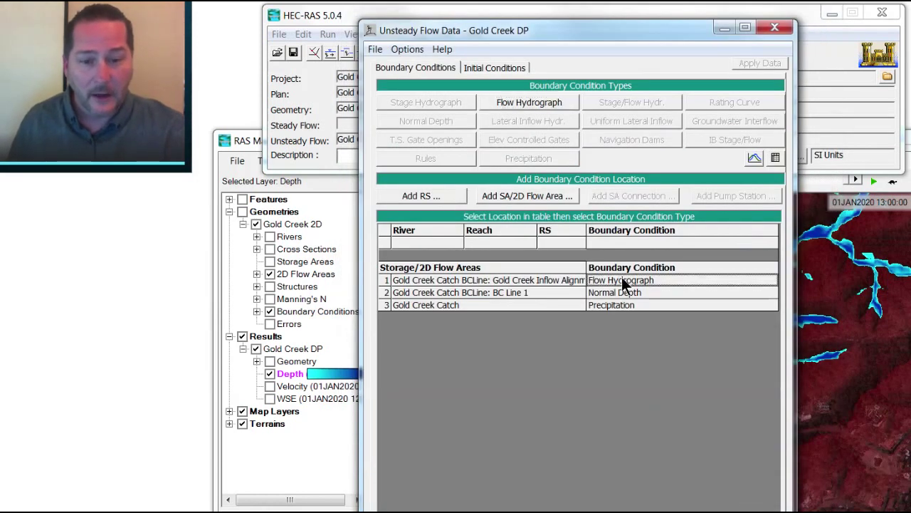
left_click(511, 101)
left_click(654, 501)
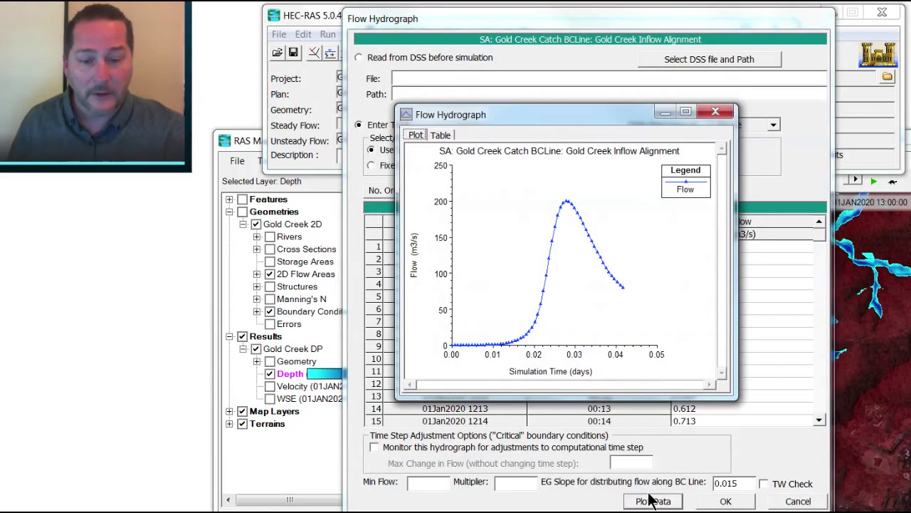
left_click(714, 110)
left_click(726, 501)
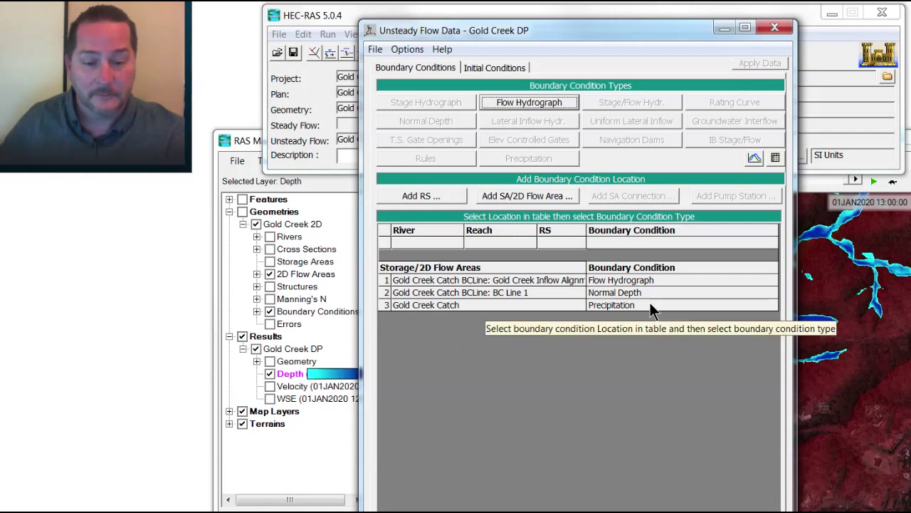
- Delete the Gold Creek Catch precipitation boundary condition and close the Unsteady Flow Data editor
left_click(649, 303)
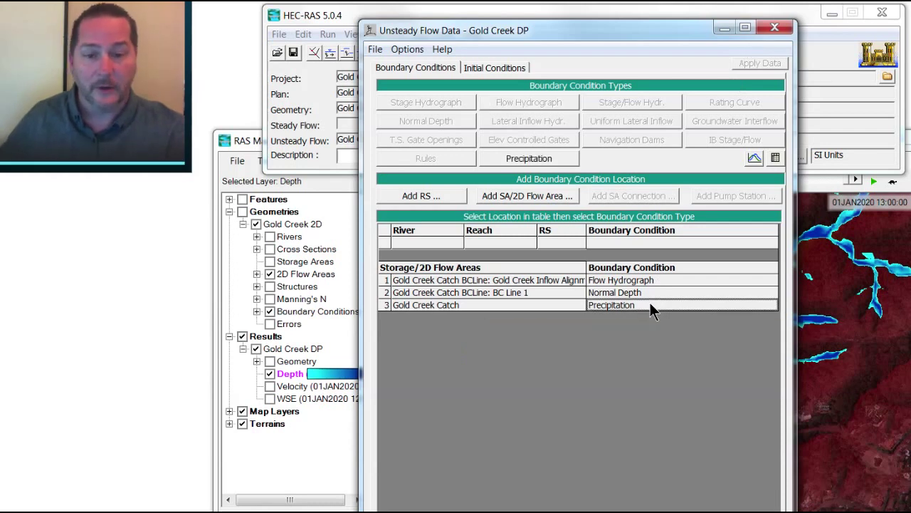
left_click(419, 50)
left_click(427, 69)
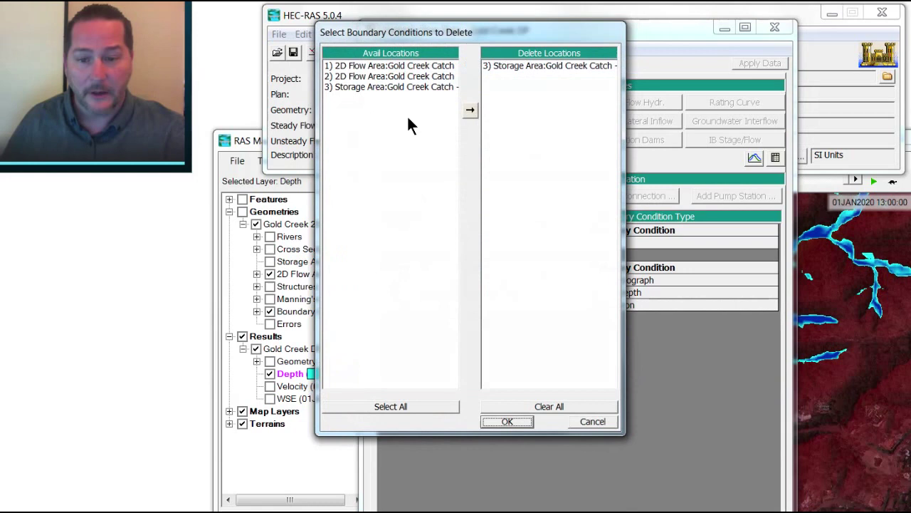
left_click(509, 422)
left_click(777, 30)
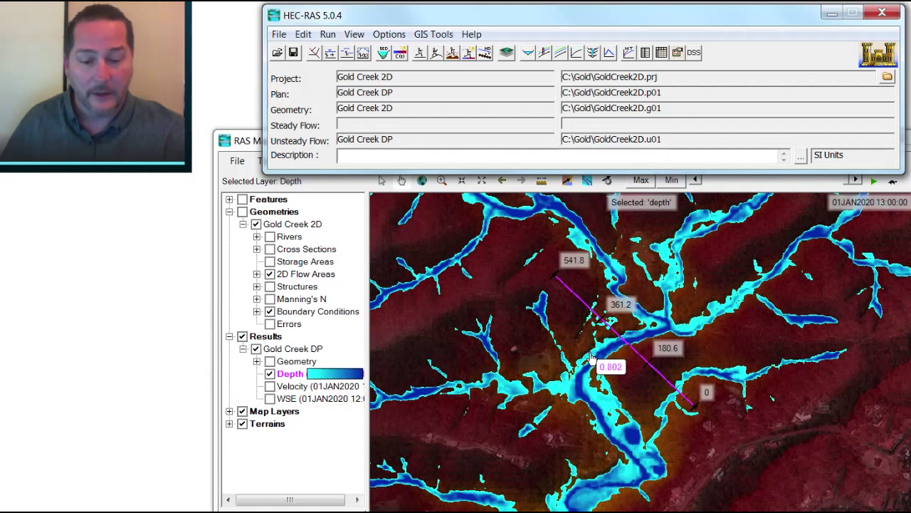
- Close RAS Mapper and compute the Gold Creek DP unsteady plan again
left_click(255, 142)
left_click(901, 138)
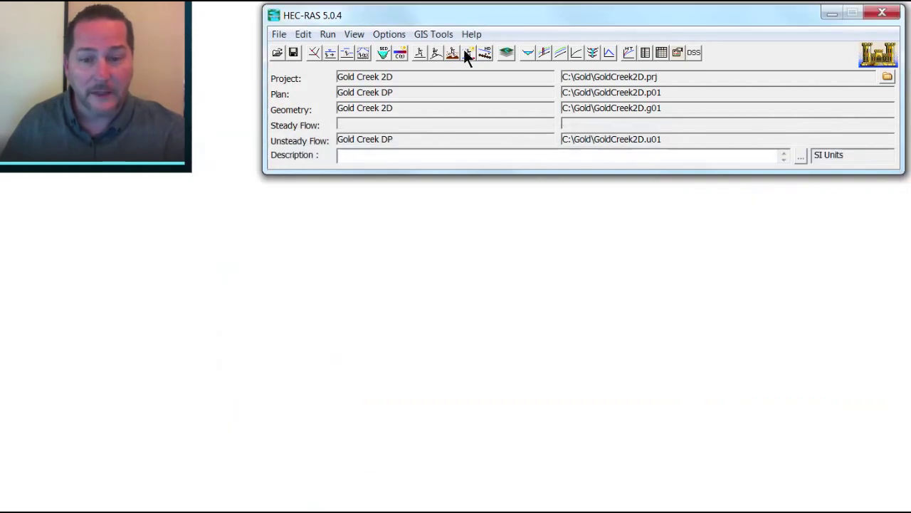
left_click(437, 53)
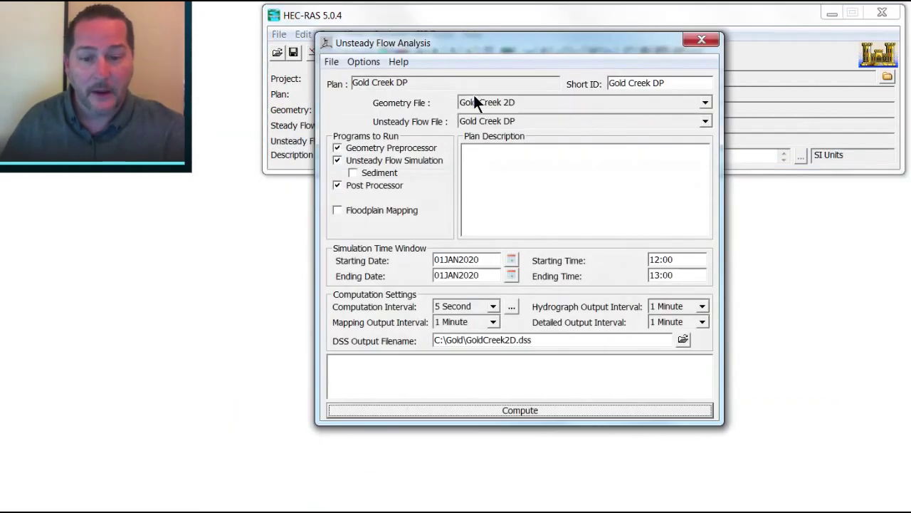
left_click(468, 410)
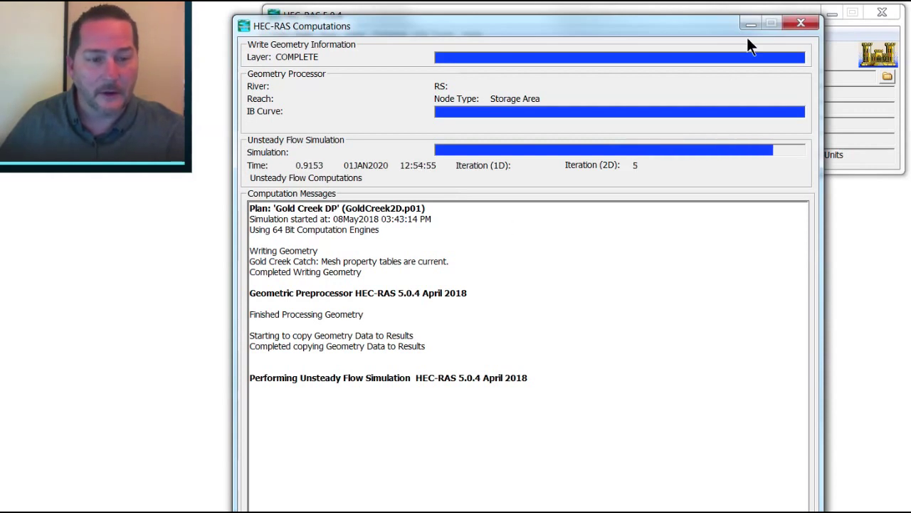
- Close the computations window and open RAS Mapper with the Depth layer selected
left_click(800, 25)
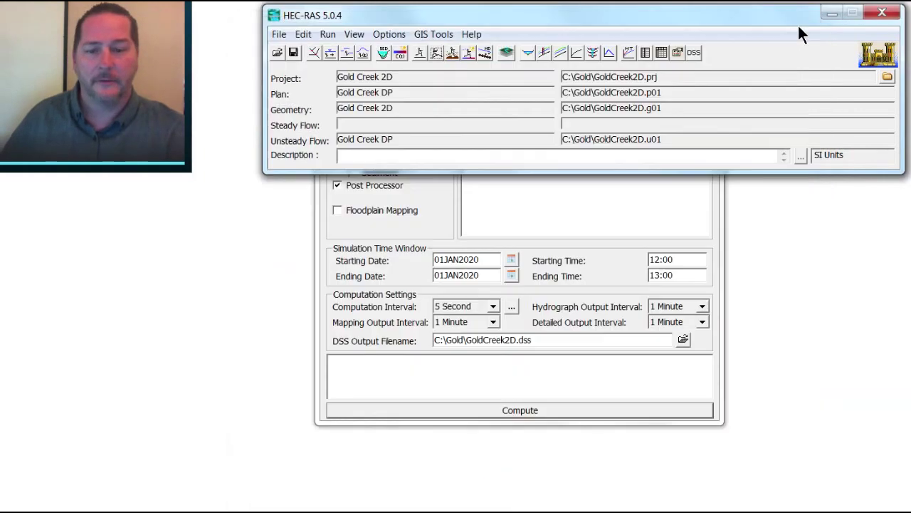
left_click(505, 52)
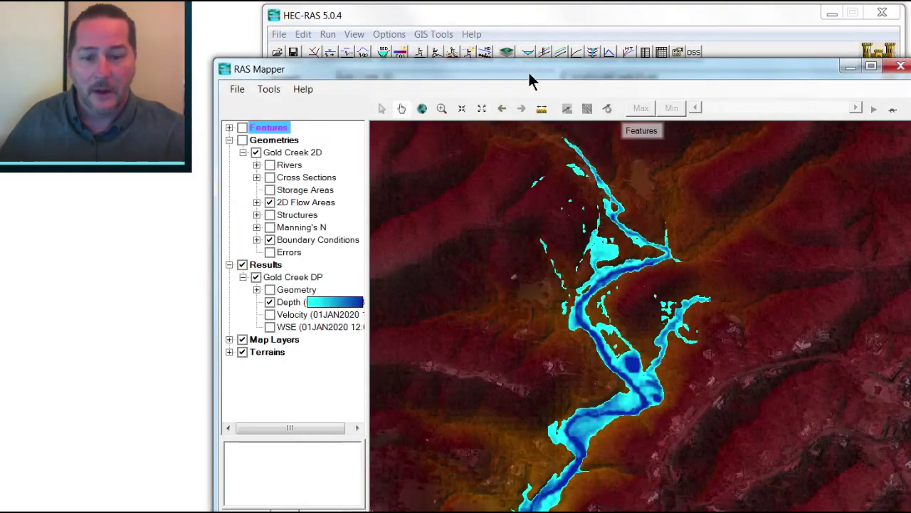
left_click_drag(527, 72, 519, 36)
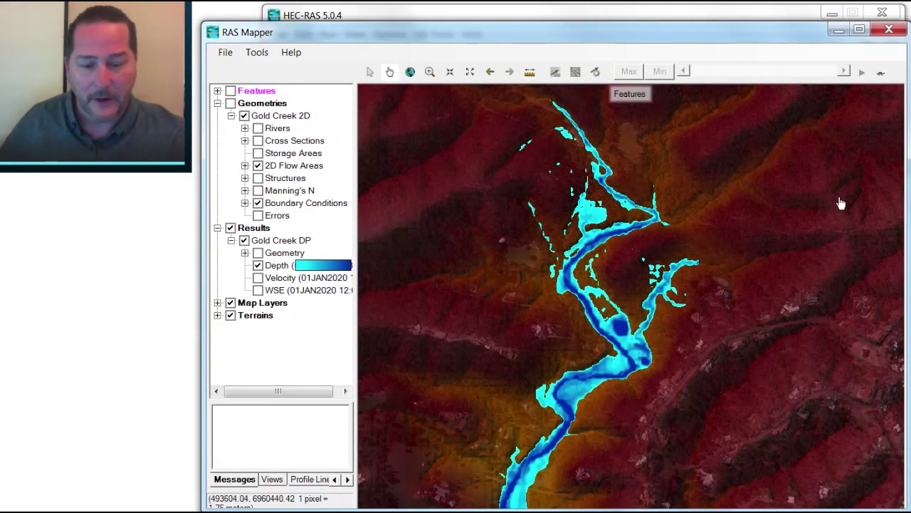
left_click(277, 265)
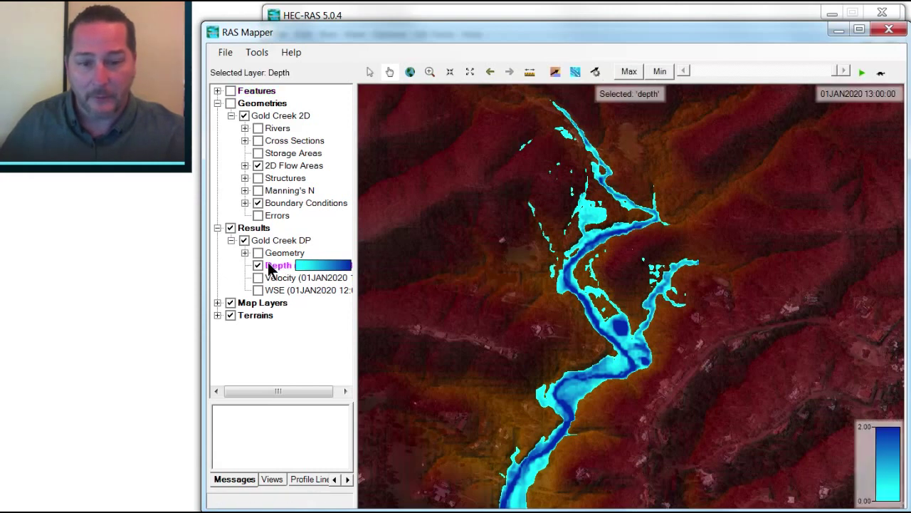
- Scrub the rerun depths between 12:11 and 12:47 with the Gold Creek Inflow Alignment line shown
left_click_drag(837, 74, 792, 77)
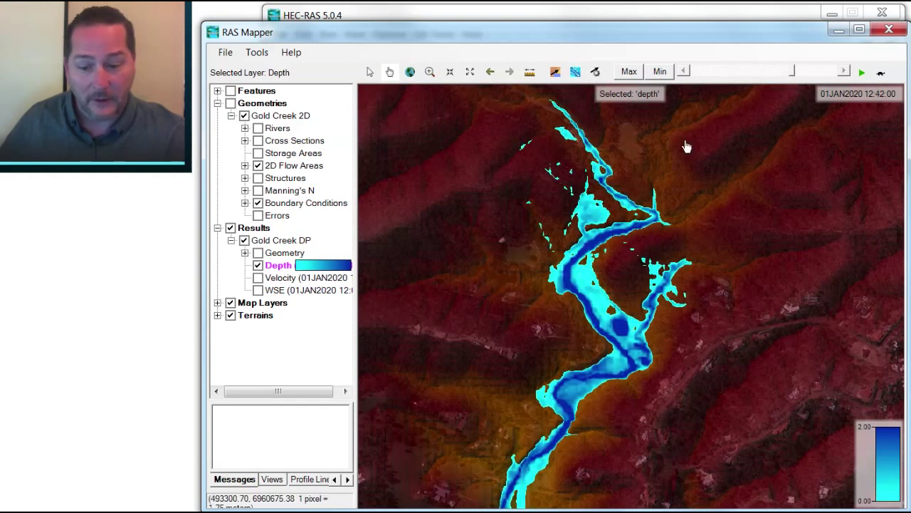
left_click(313, 481)
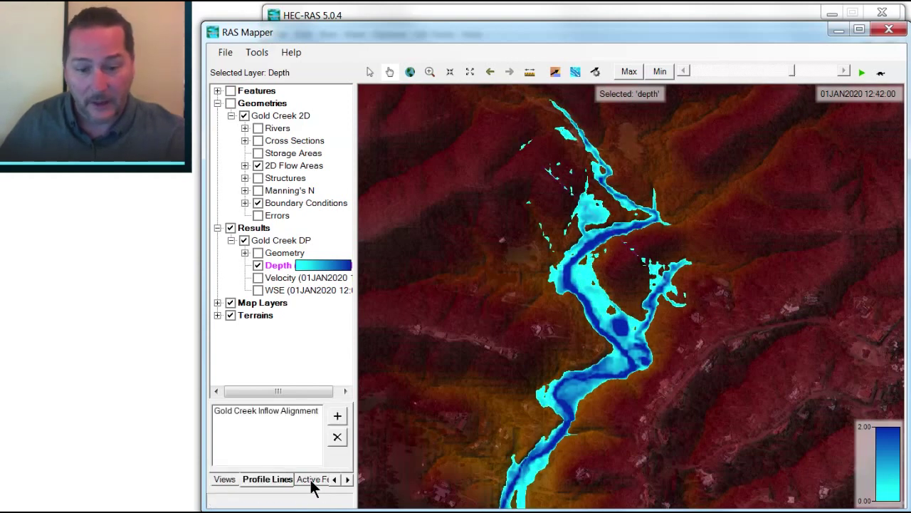
left_click(272, 410)
mouse_move(792, 71)
left_mouse_down()
mouse_move(691, 75)
mouse_move(832, 68)
mouse_move(756, 66)
mouse_move(824, 65)
mouse_move(805, 64)
left_mouse_up()
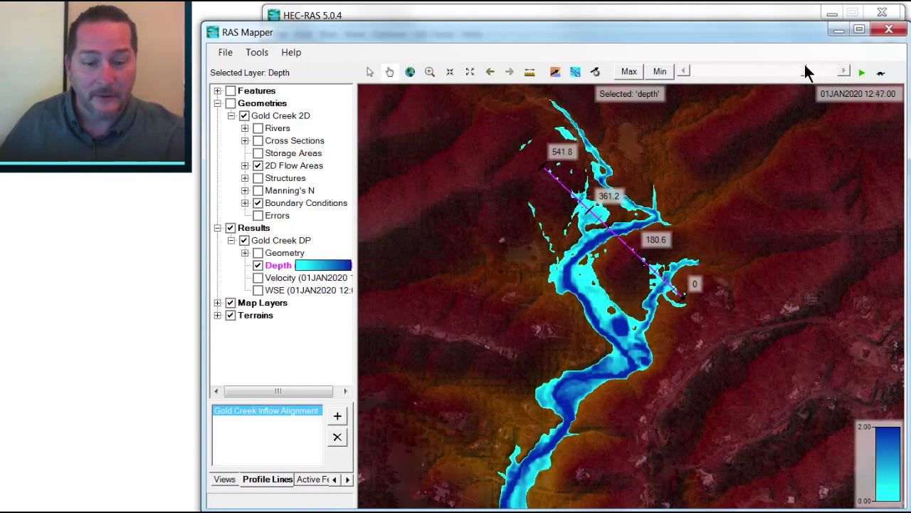
- Zoom out, centre the catchment and toggle the 2D mesh to confirm the inflow line lies inside the flow area
scroll(703, 247, "down", 5)
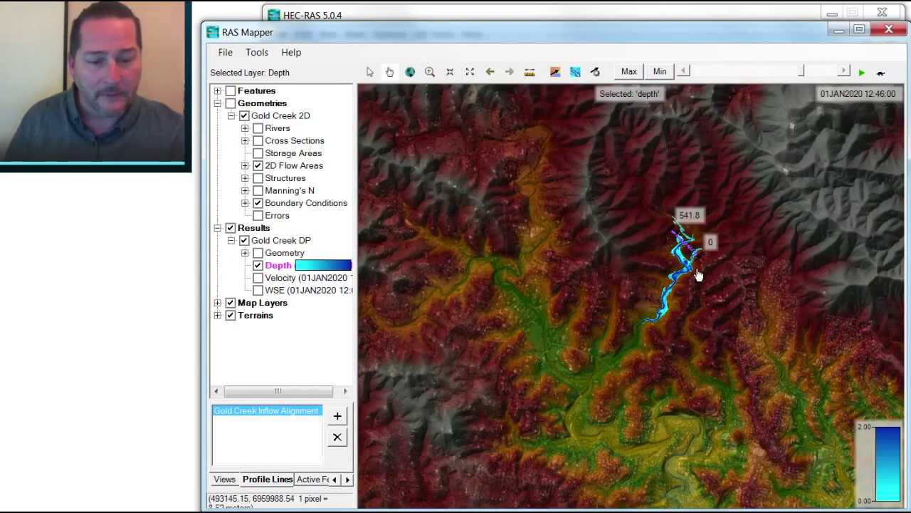
left_click_drag(698, 275, 629, 305)
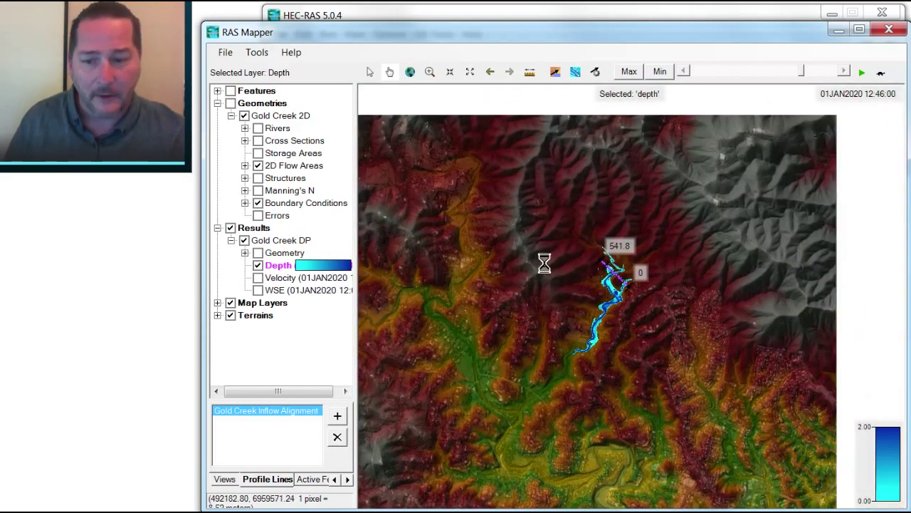
left_click(230, 104)
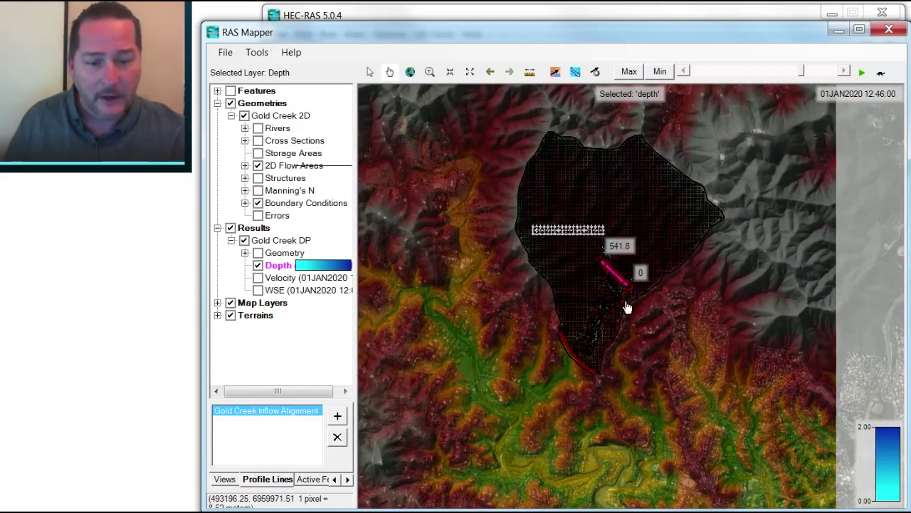
scroll(629, 306, "up", 2)
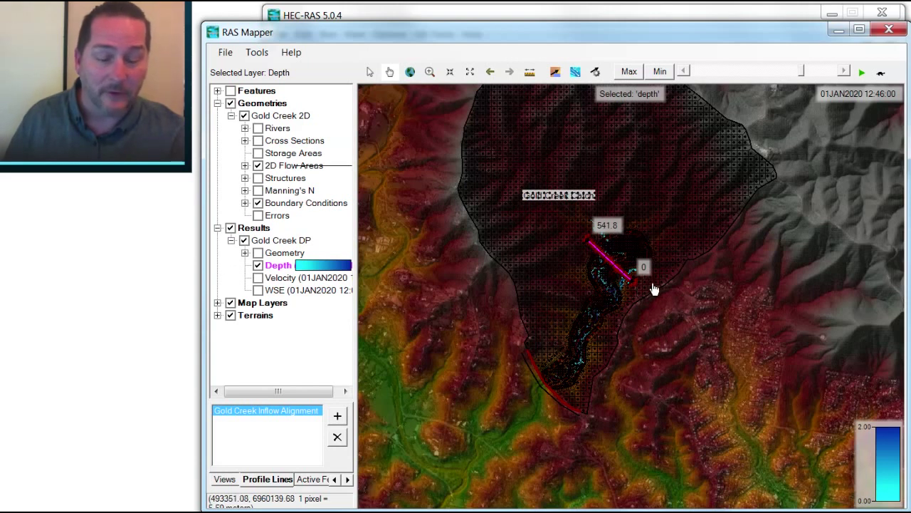
left_click(229, 103)
- Move the results time to 13:00 to review depths, then close RAS Mapper
left_click_drag(801, 72, 858, 72)
scroll(613, 308, "up", 2)
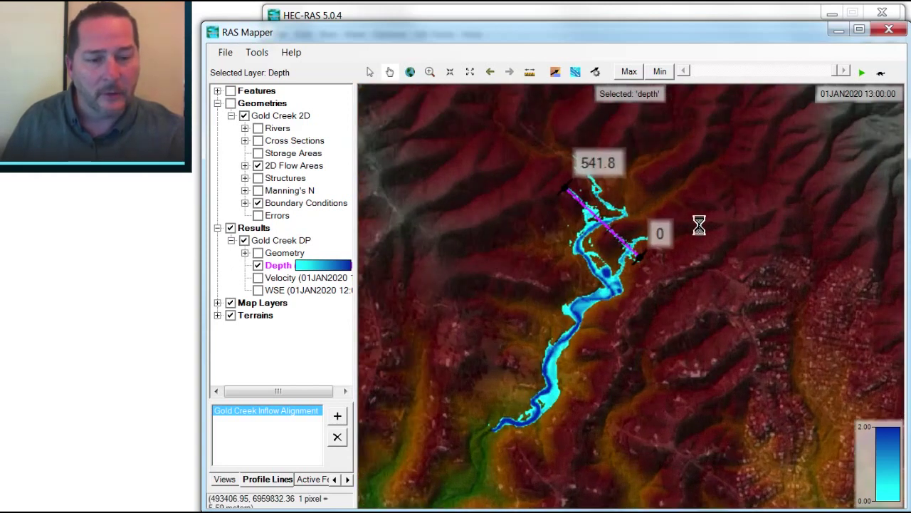
left_click(889, 30)
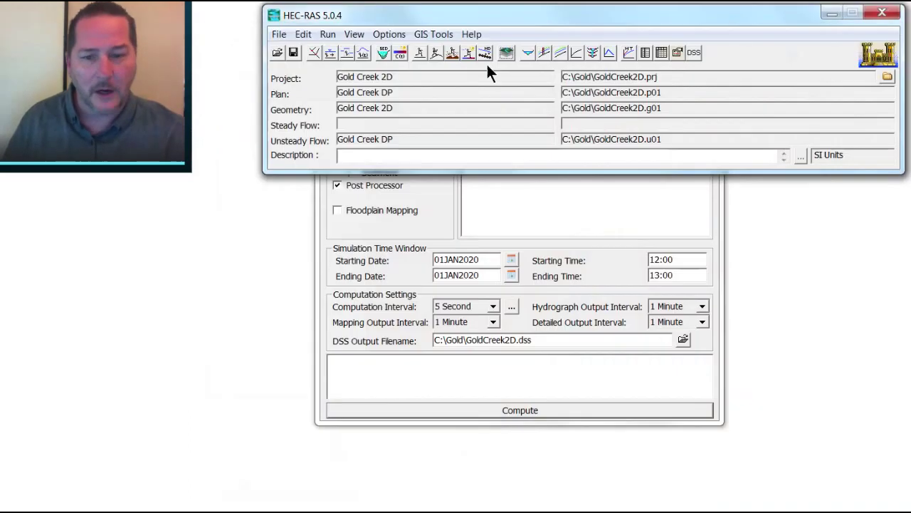
left_click(362, 55)
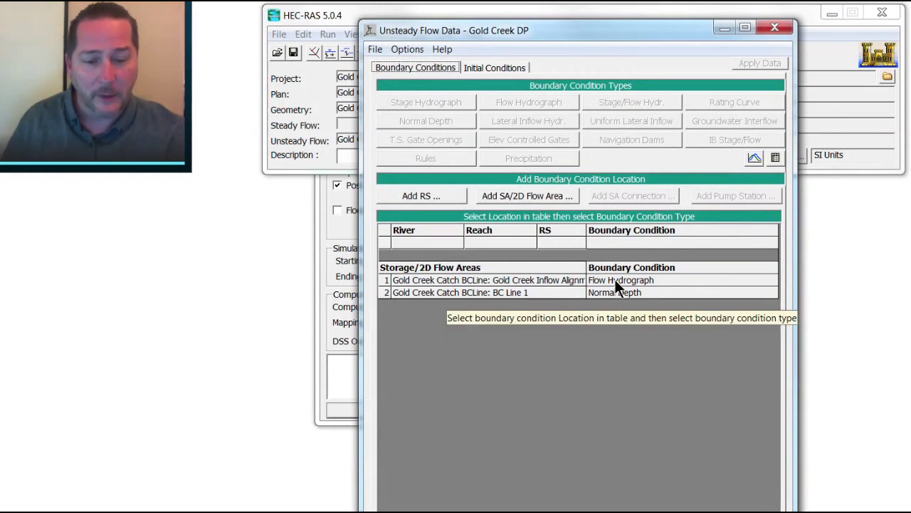
left_click(616, 281)
left_click(525, 102)
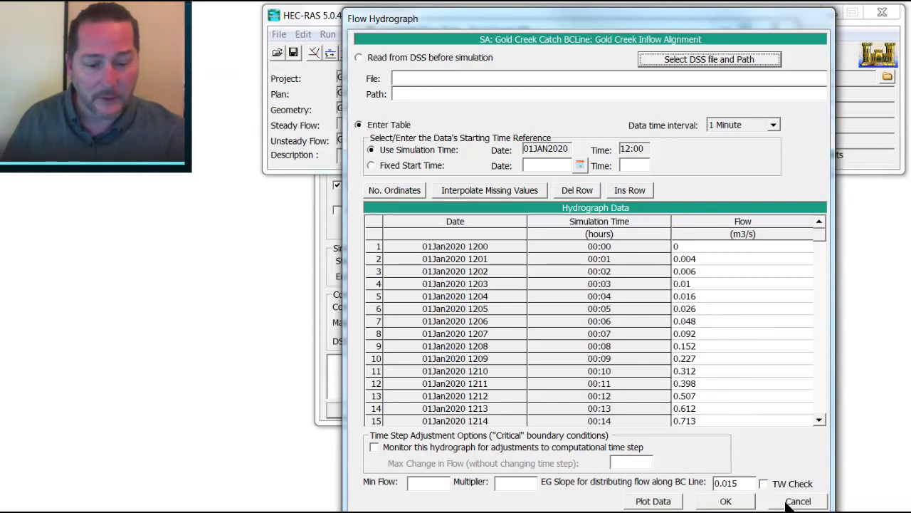
left_click(792, 502)
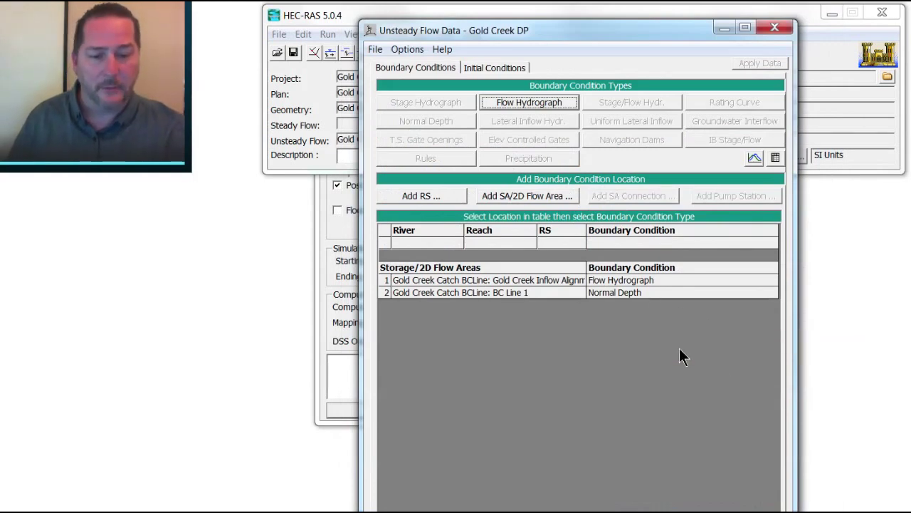
left_click(650, 291)
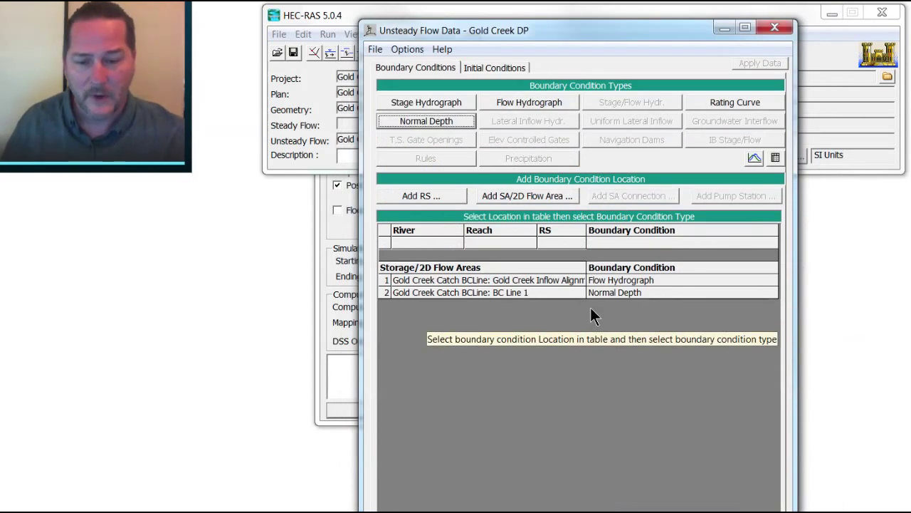
left_click(780, 27)
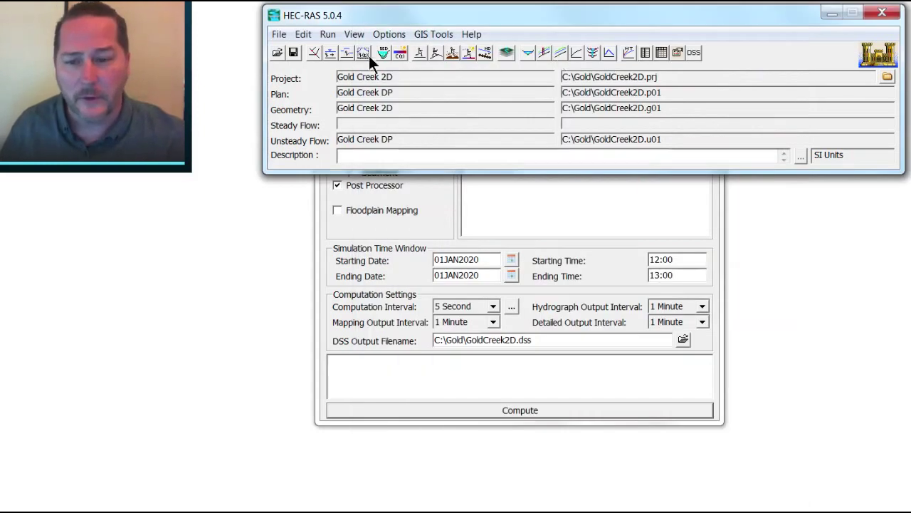
- In the Gold Creek 2D geometry, plot and review the terrain profile under BC Line 1
left_click(315, 50)
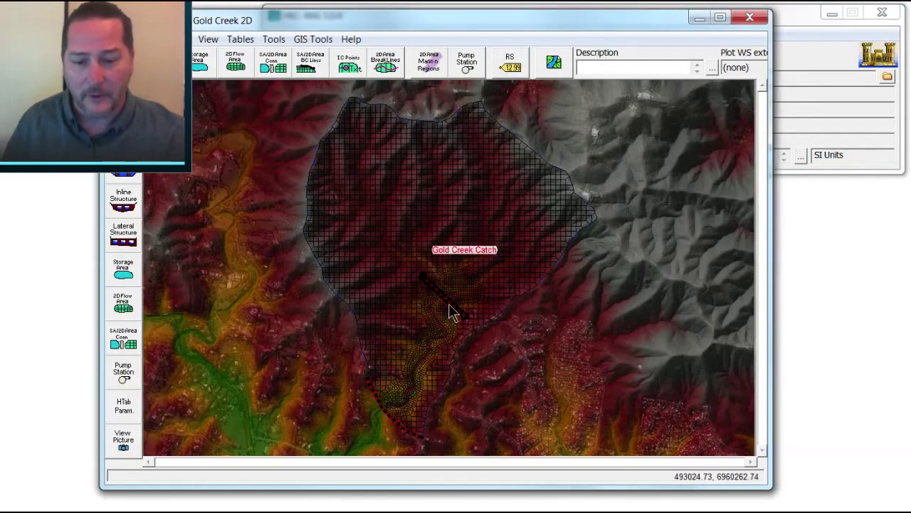
right_click(388, 420)
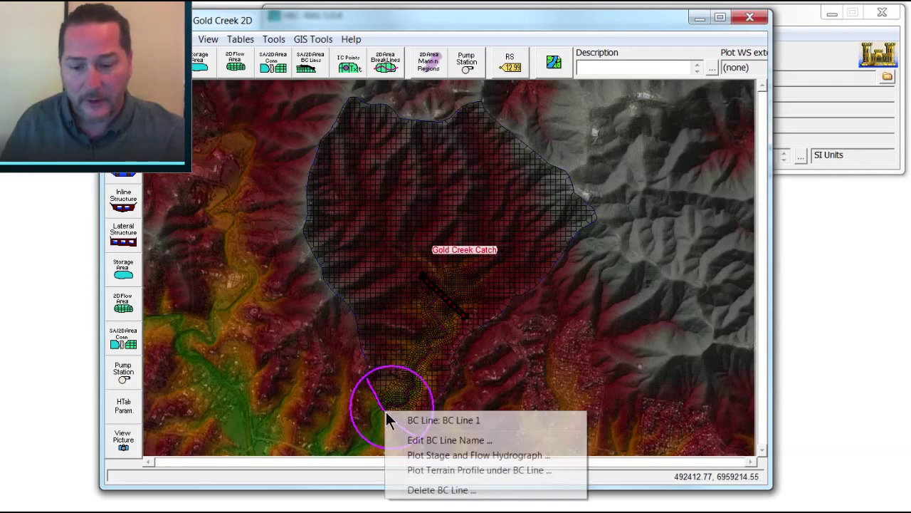
left_click(429, 471)
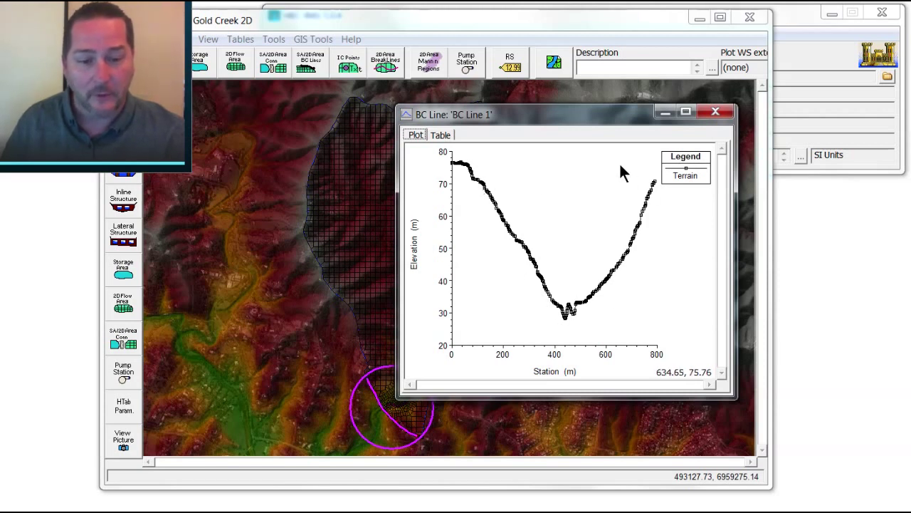
left_click(715, 113)
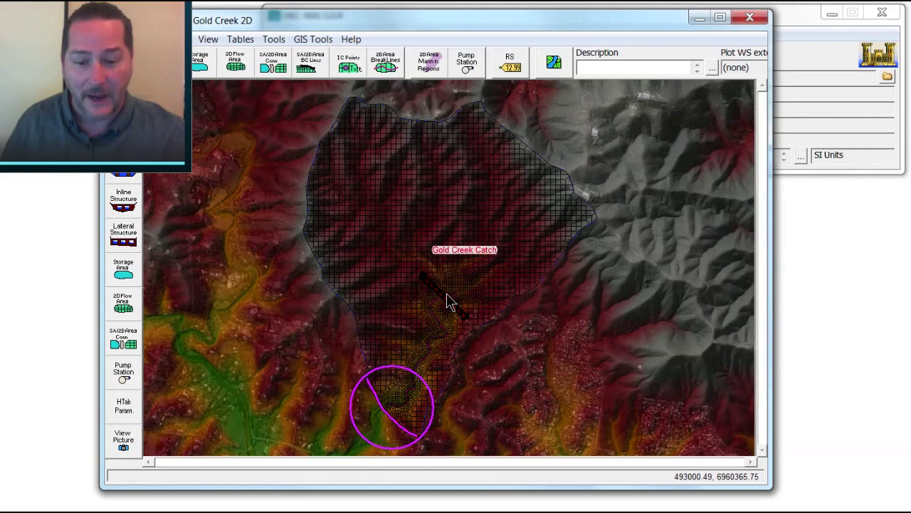
- Plot the terrain profile under the inflow BC line, roughly 42–67 m, then close it
right_click(447, 303)
left_click(499, 360)
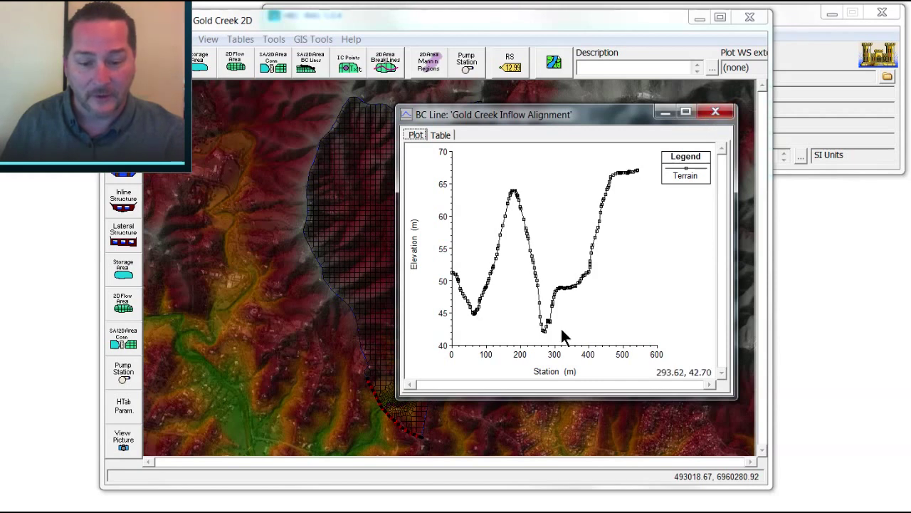
left_click(715, 113)
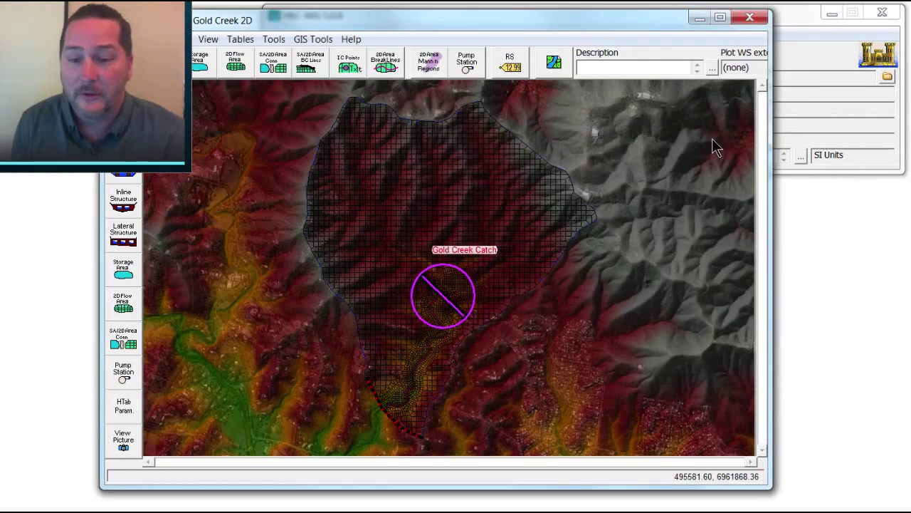